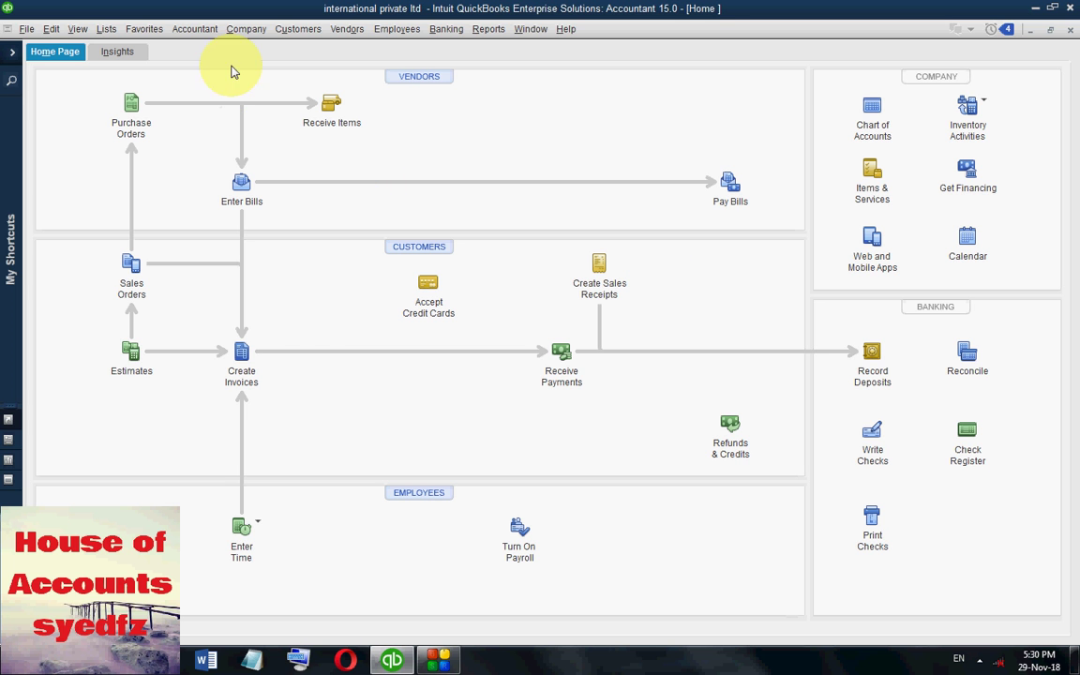
View the company file's user list from the Company menu, then close it.
click(243, 30)
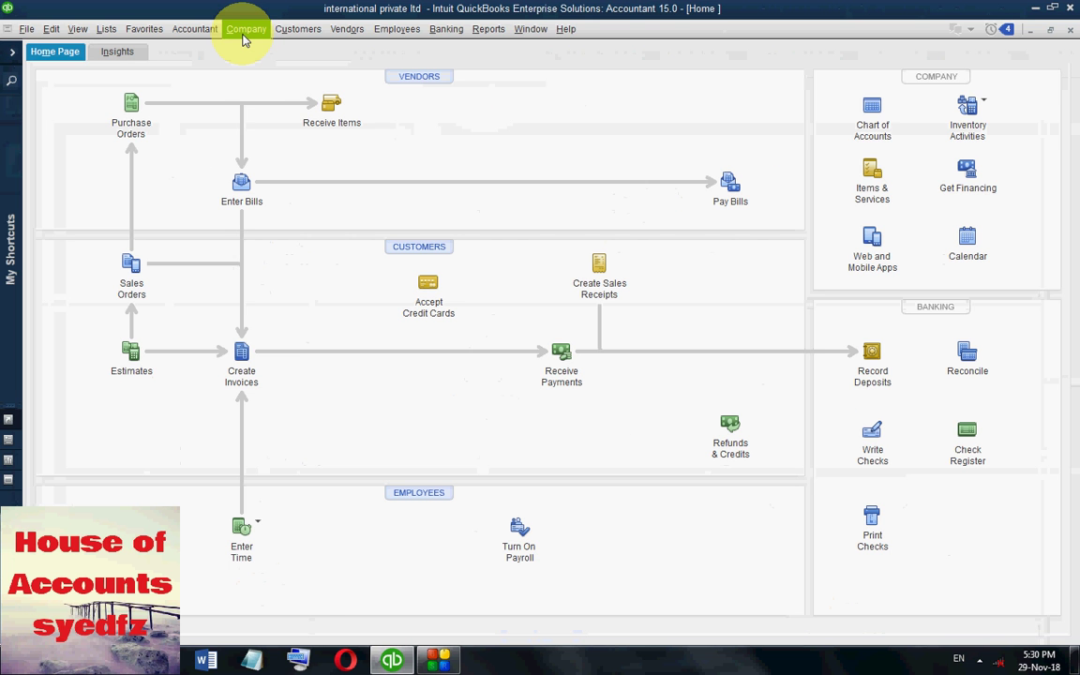
click(243, 30)
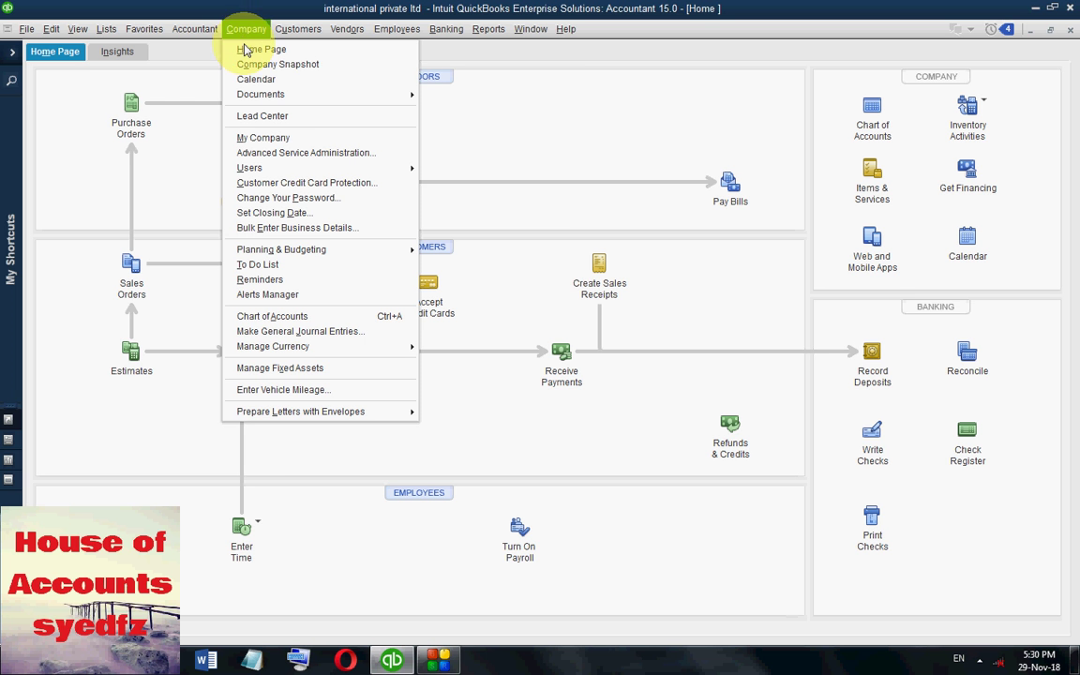
mouse_move(291, 169)
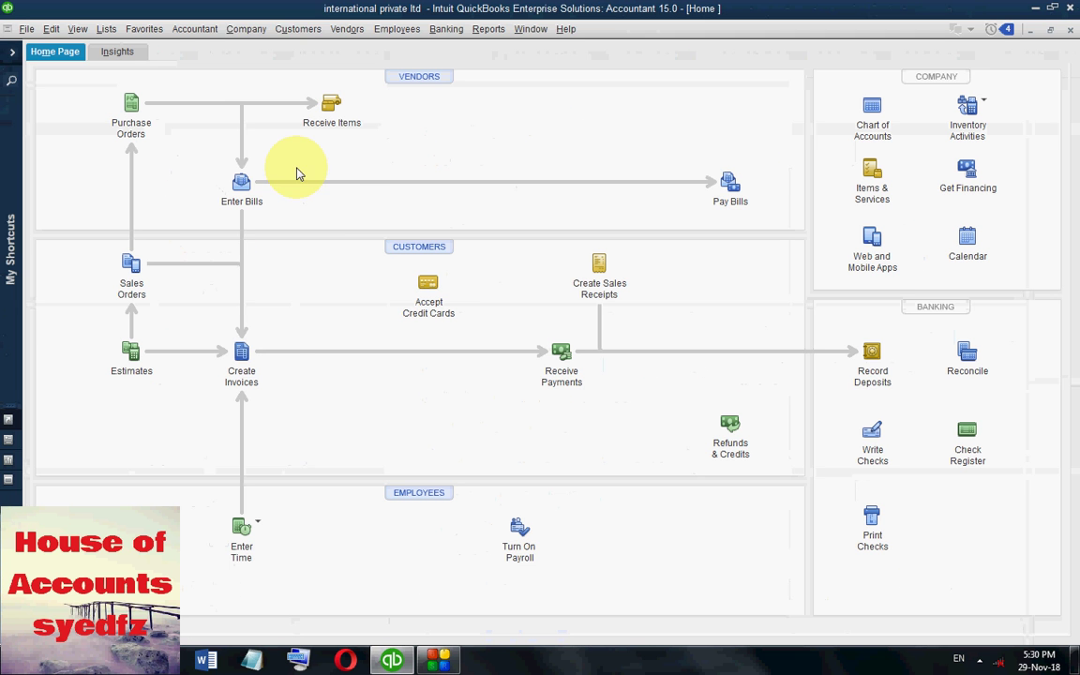
click(440, 58)
mouse_move(294, 169)
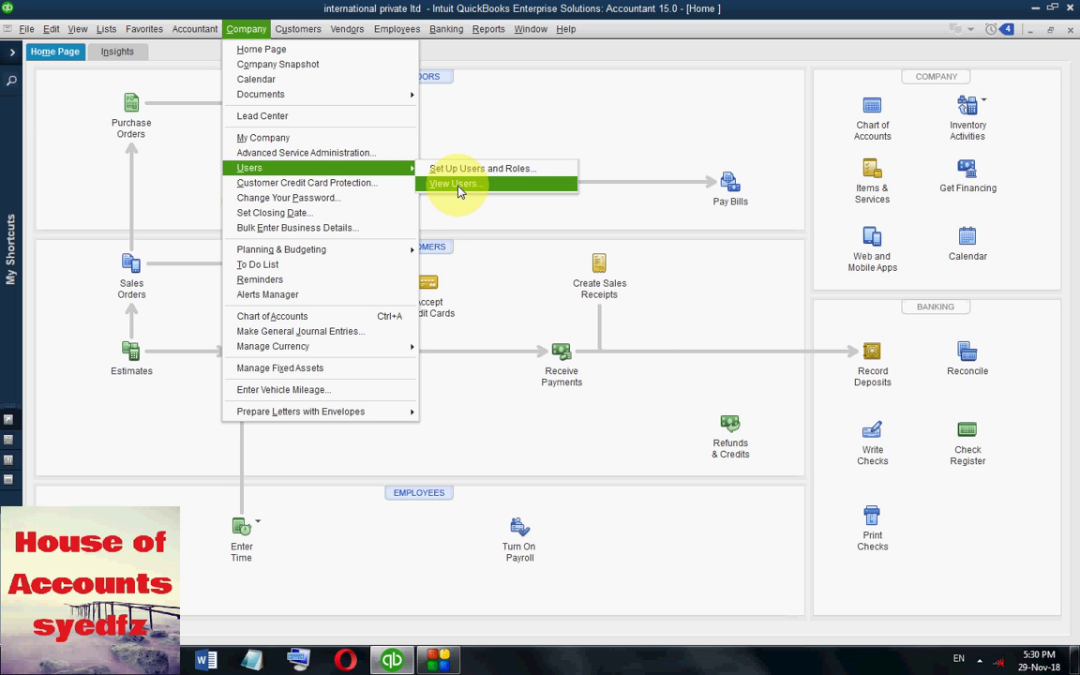
click(458, 183)
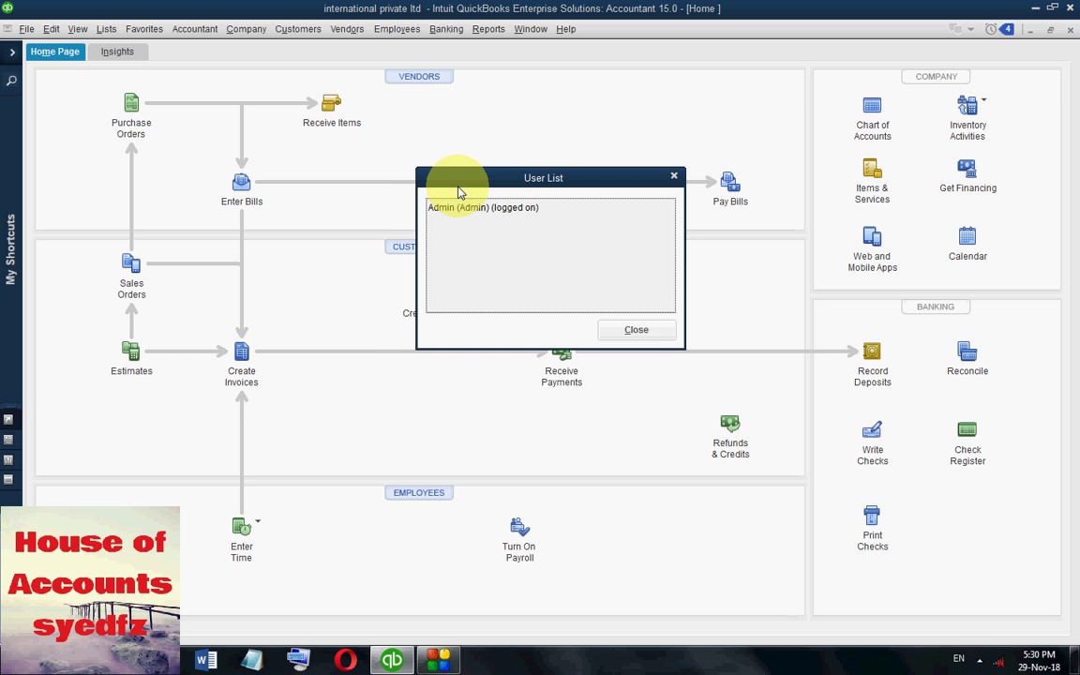
click(633, 334)
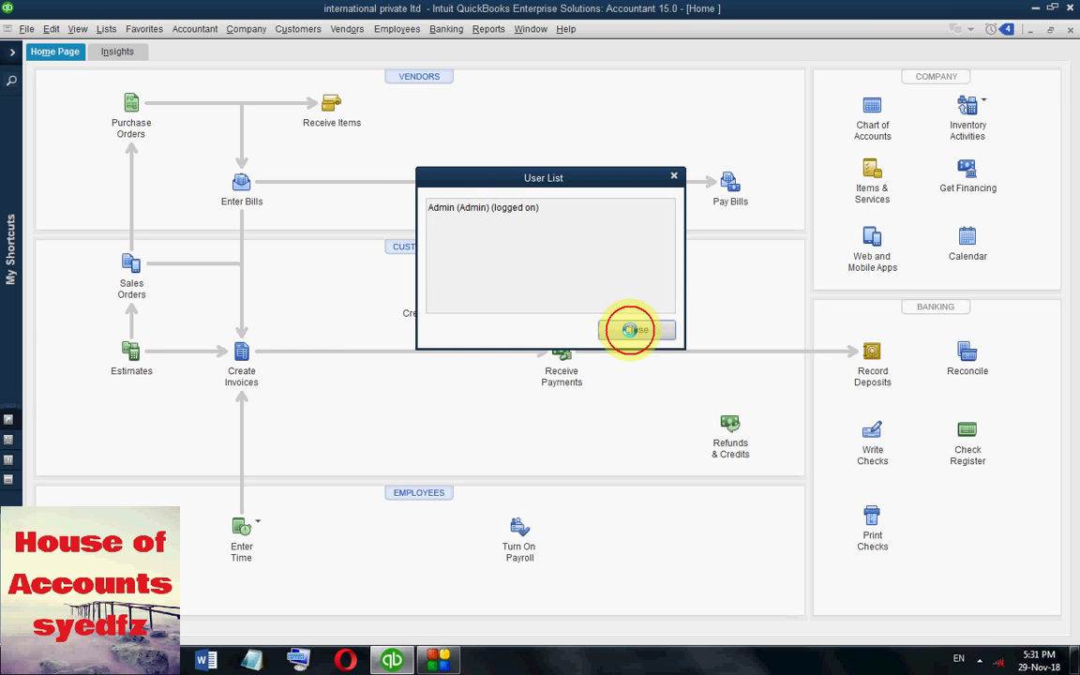
Open Company > Users > Set Up Users and Roles, showing Admin with the Admin role.
click(308, 35)
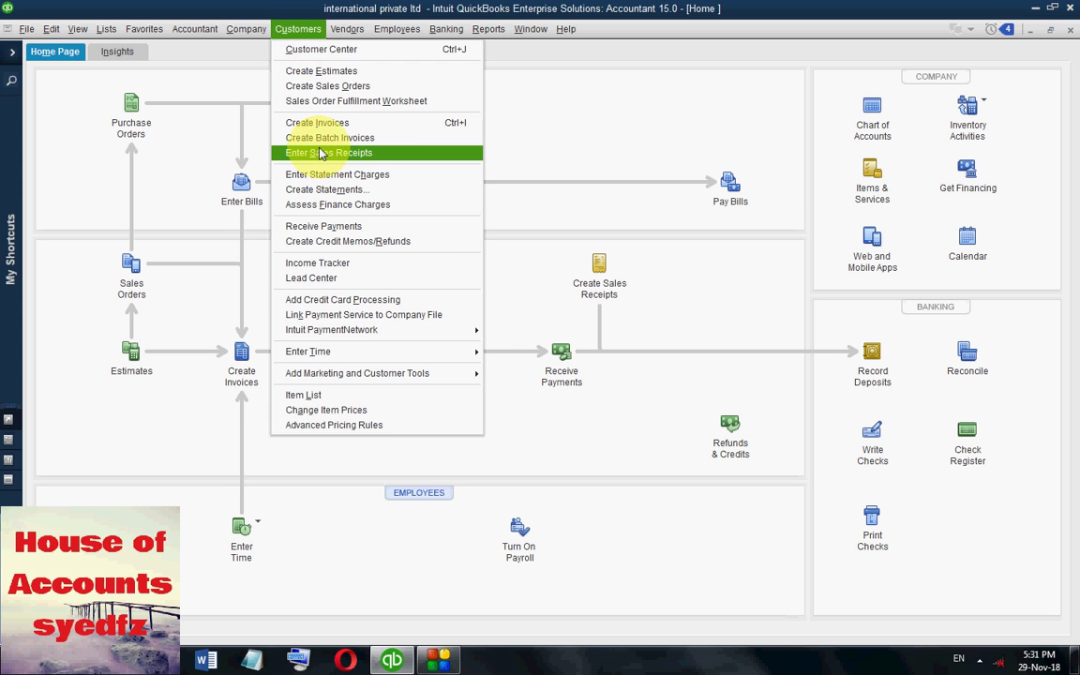
click(246, 29)
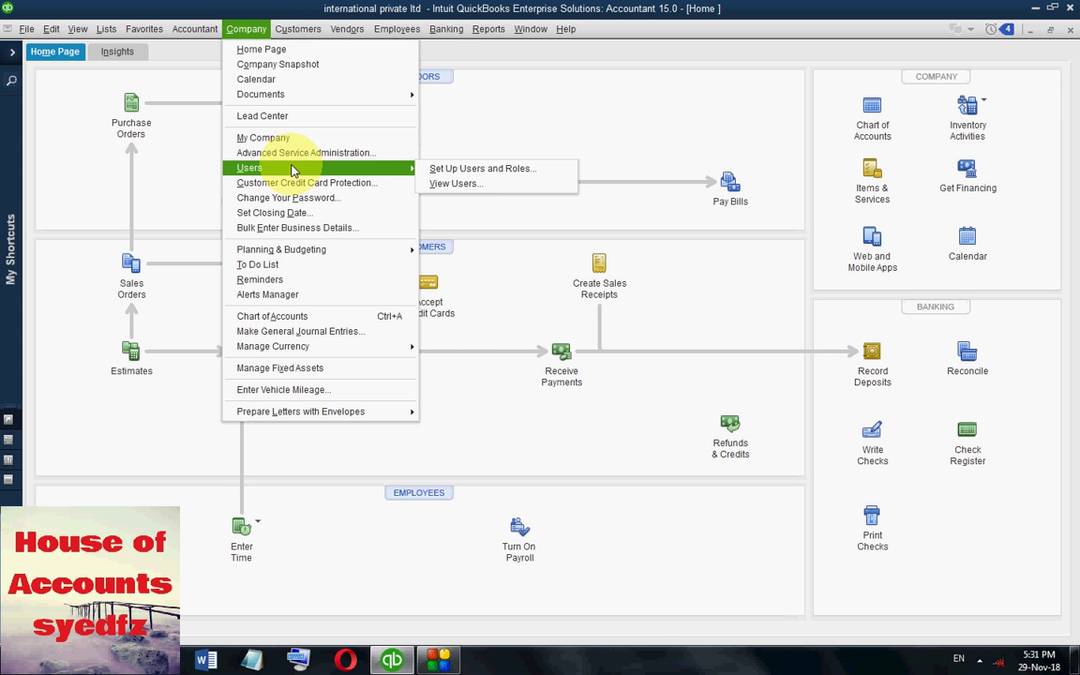
mouse_move(385, 169)
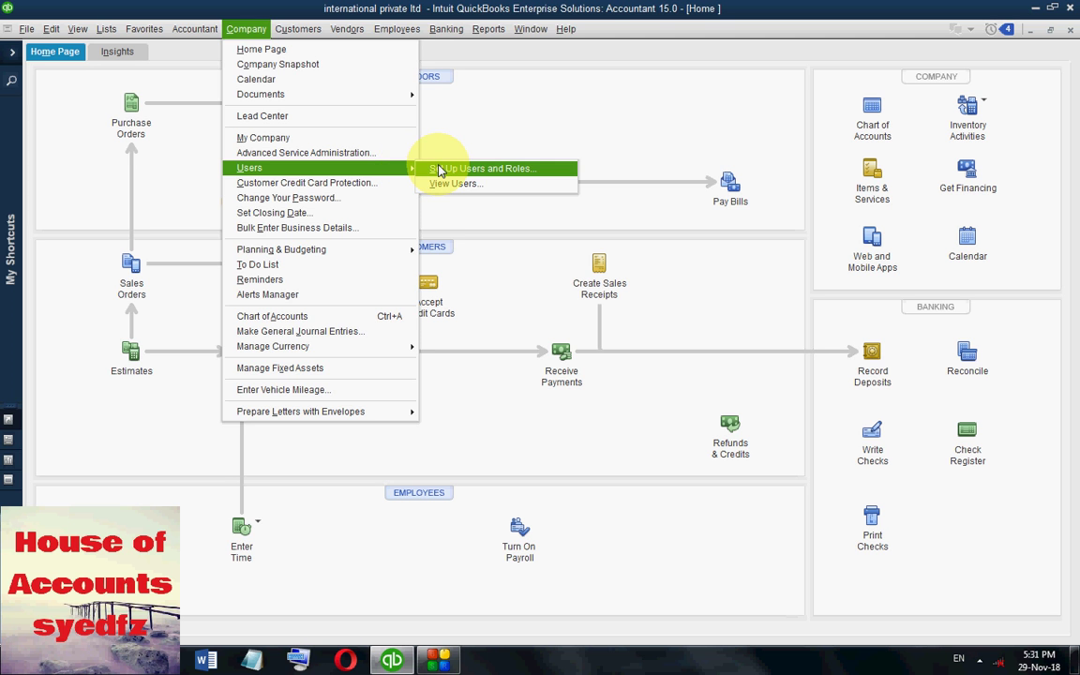
click(436, 169)
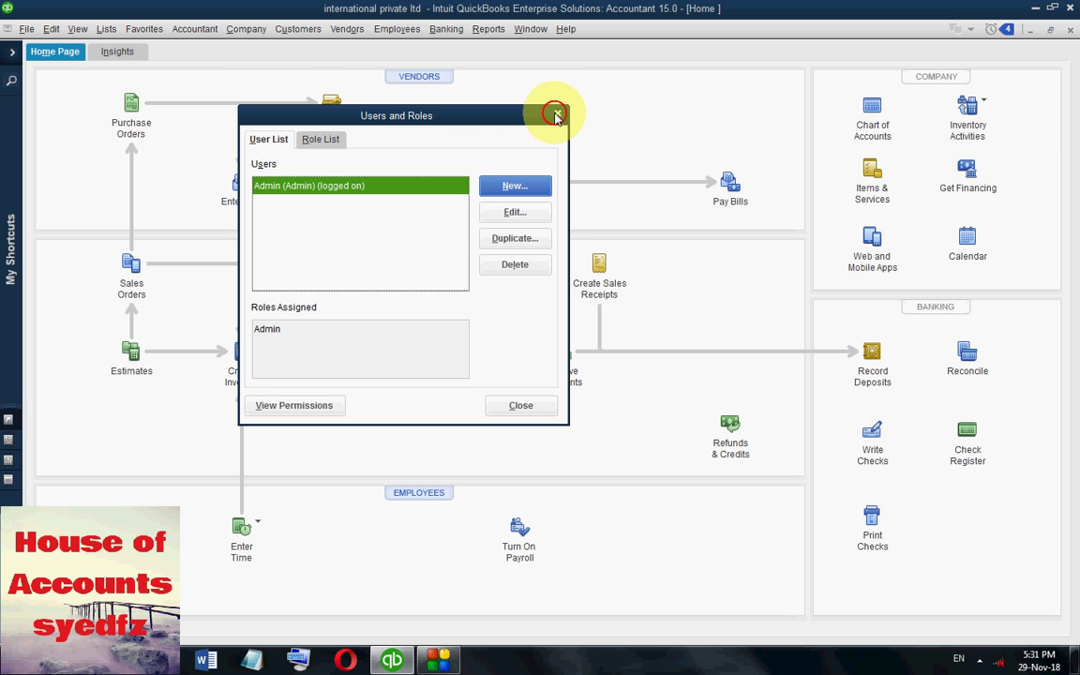
click(558, 114)
click(253, 34)
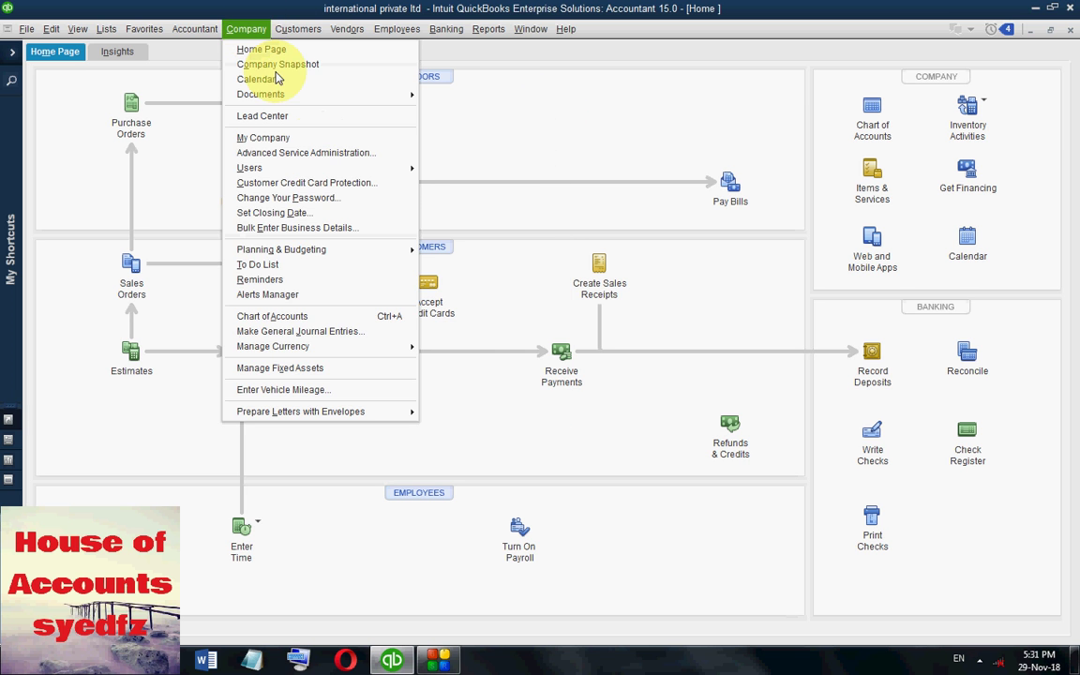
mouse_move(361, 169)
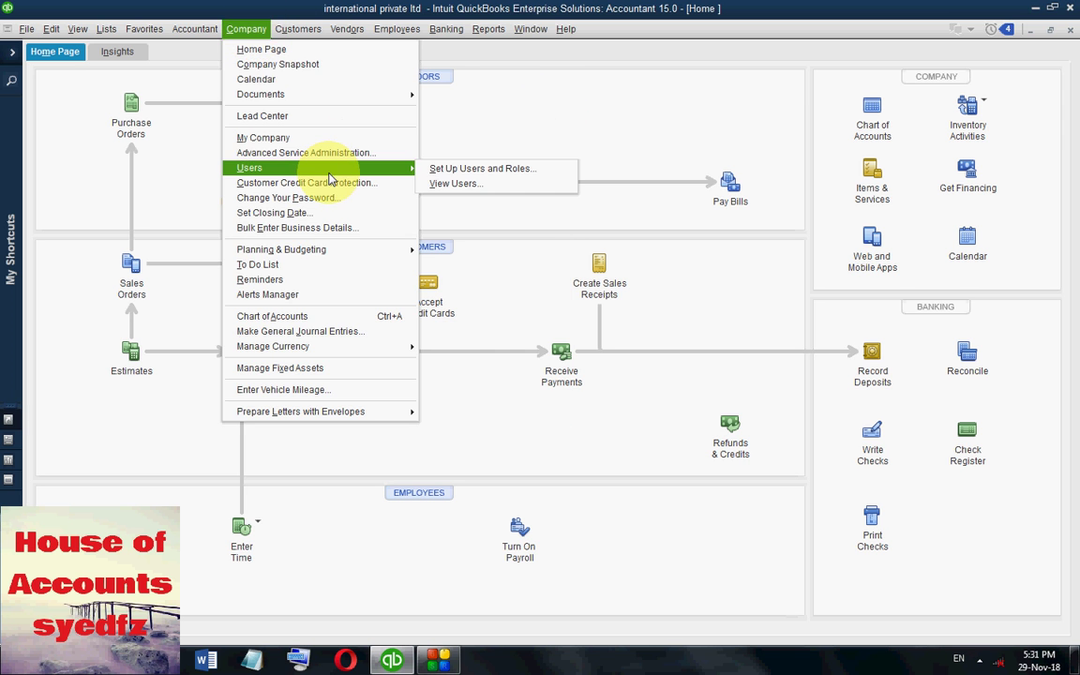
click(466, 172)
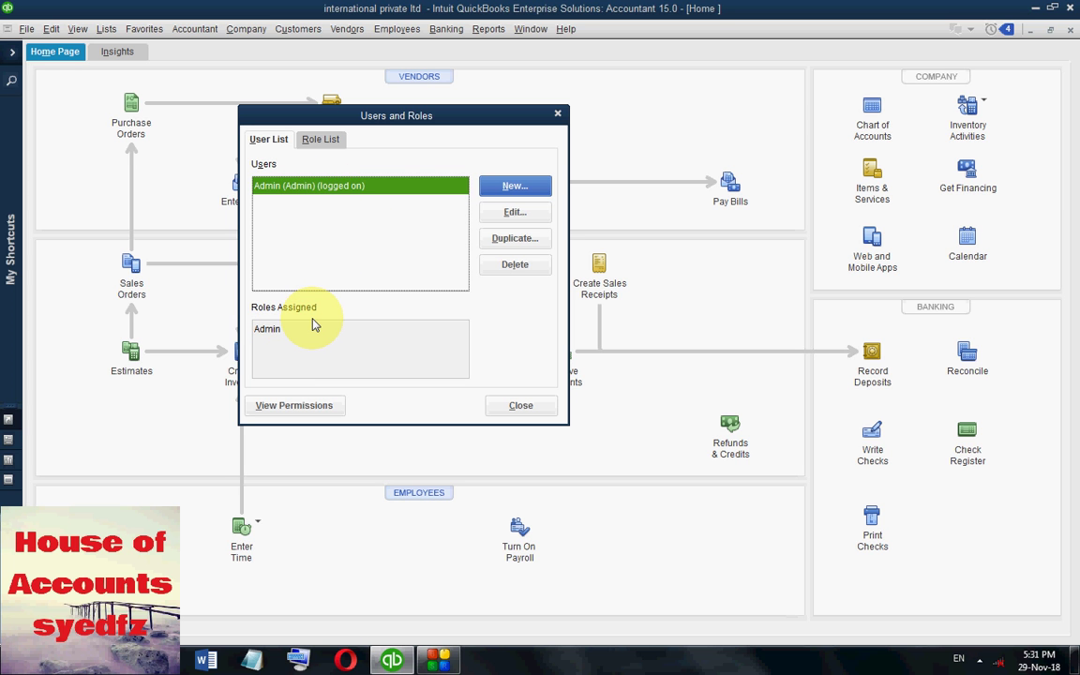
Show the Role List and review the Accountant role's full Accounting access, then confirm with OK.
click(318, 140)
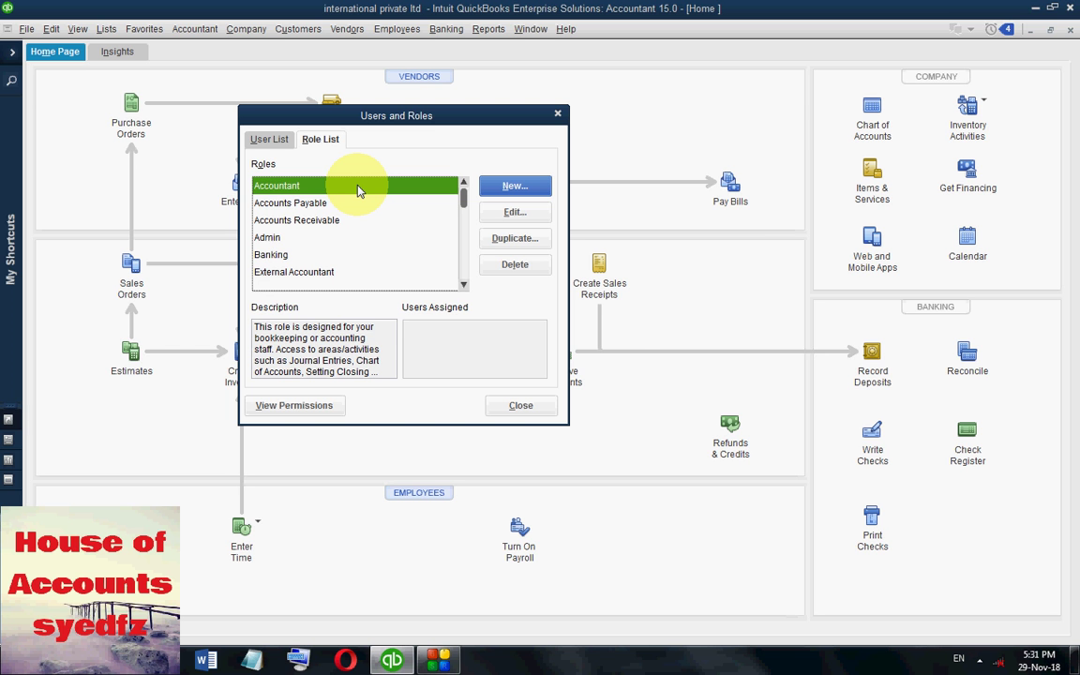
double_click(358, 190)
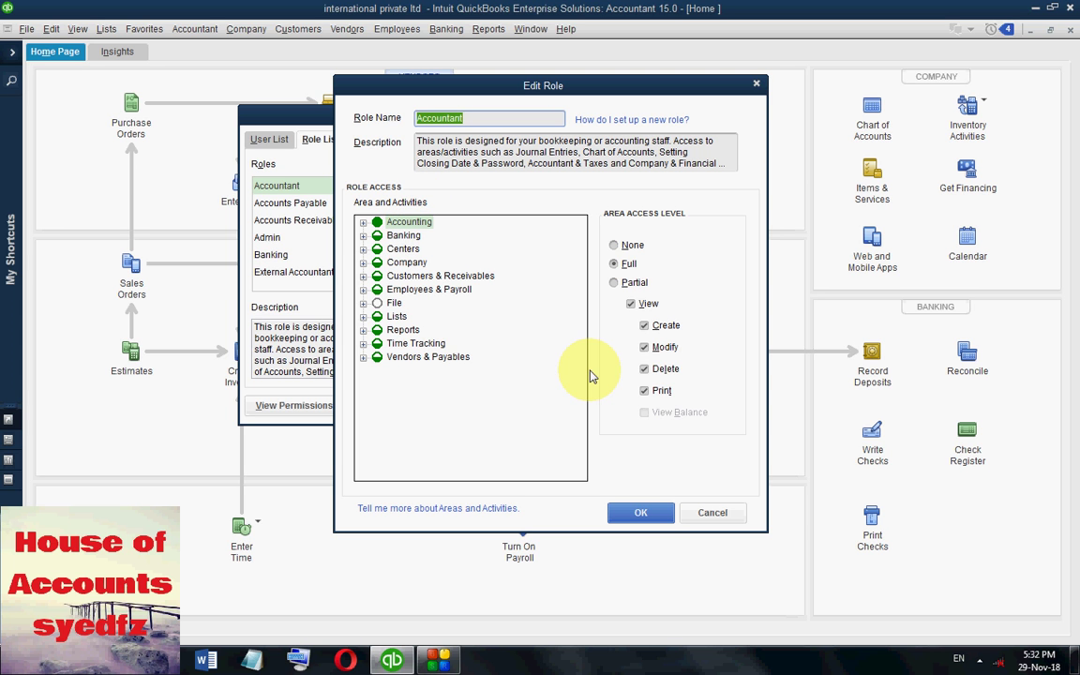
click(662, 522)
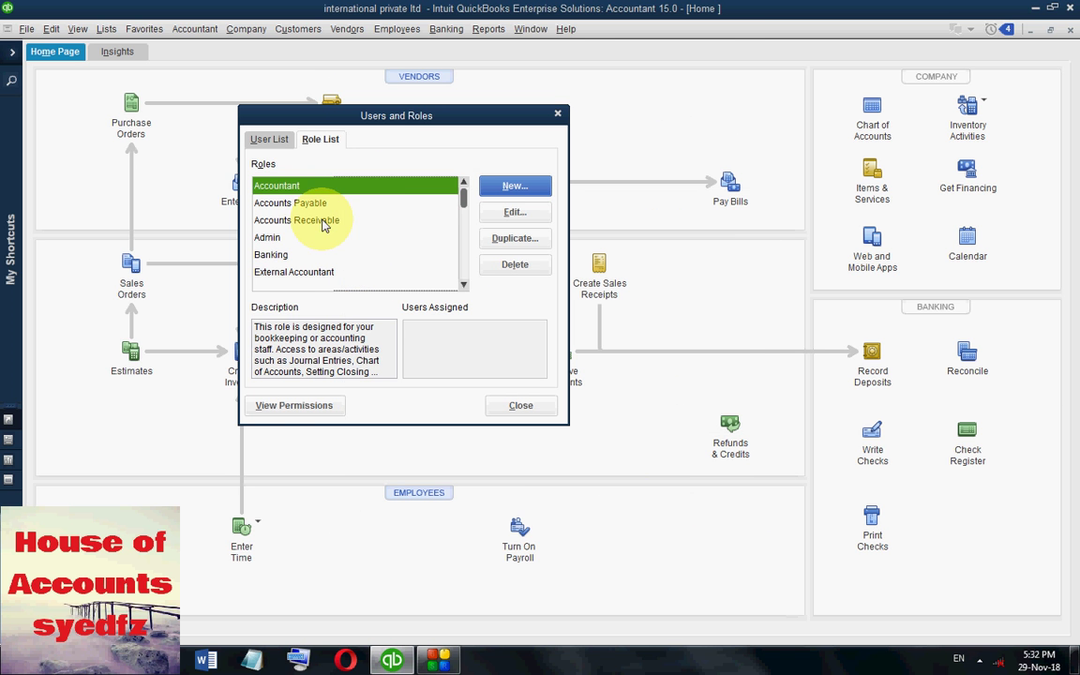
Open the Accounts Payable role and inspect Vendors & Payables, Time Tracking, Reports, Lists and File access.
double_click(308, 207)
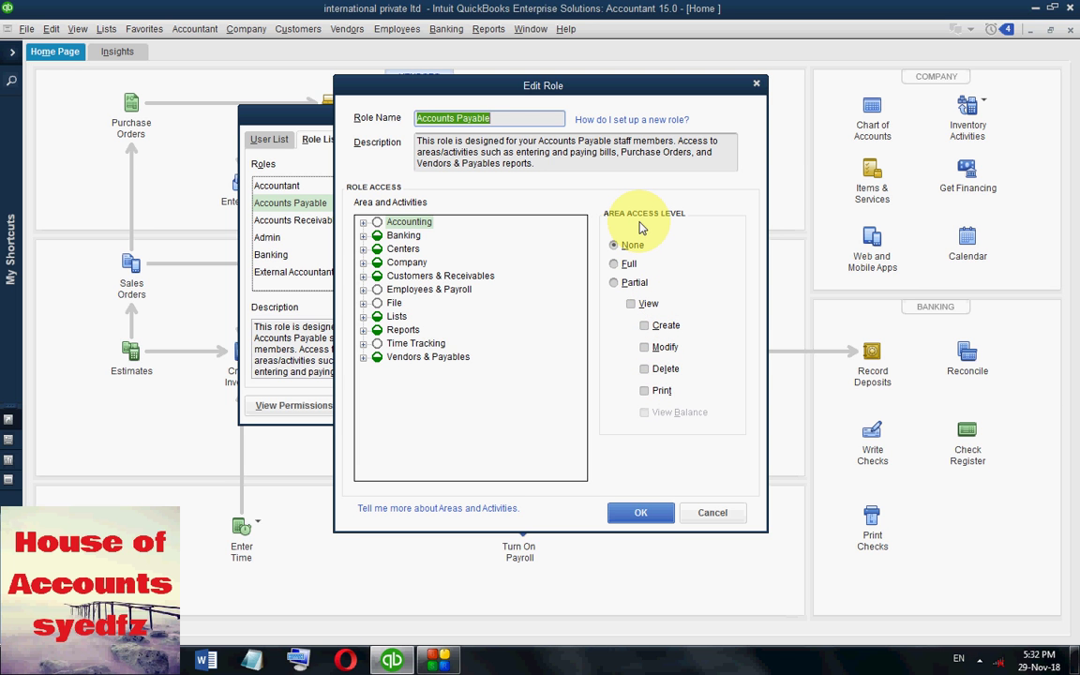
click(432, 357)
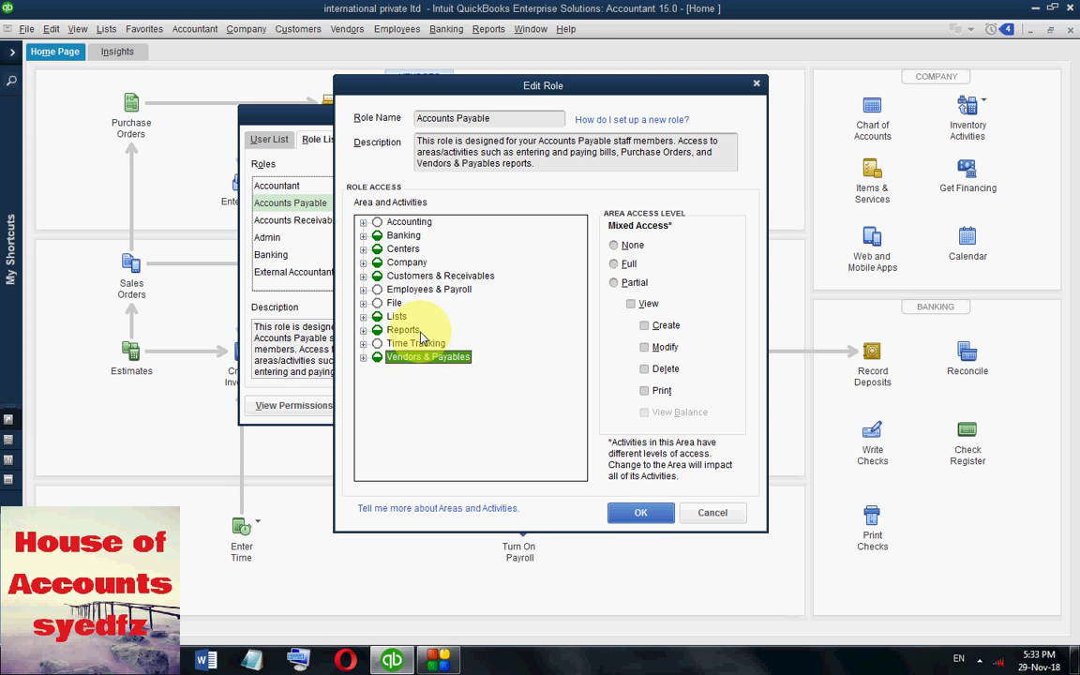
click(413, 345)
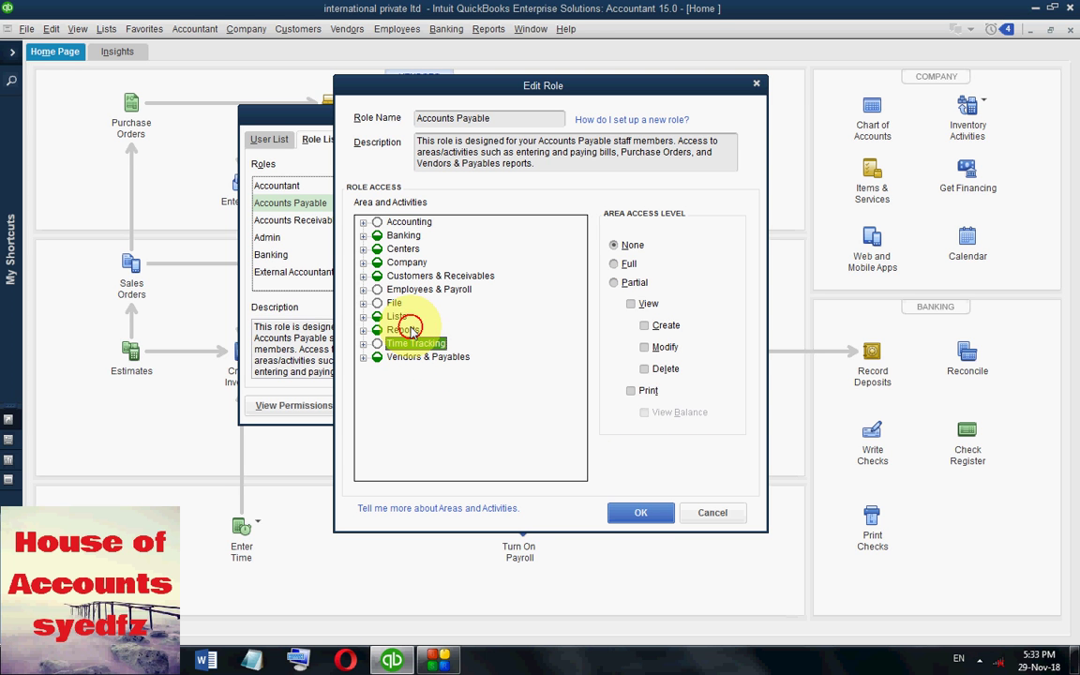
click(403, 328)
click(402, 317)
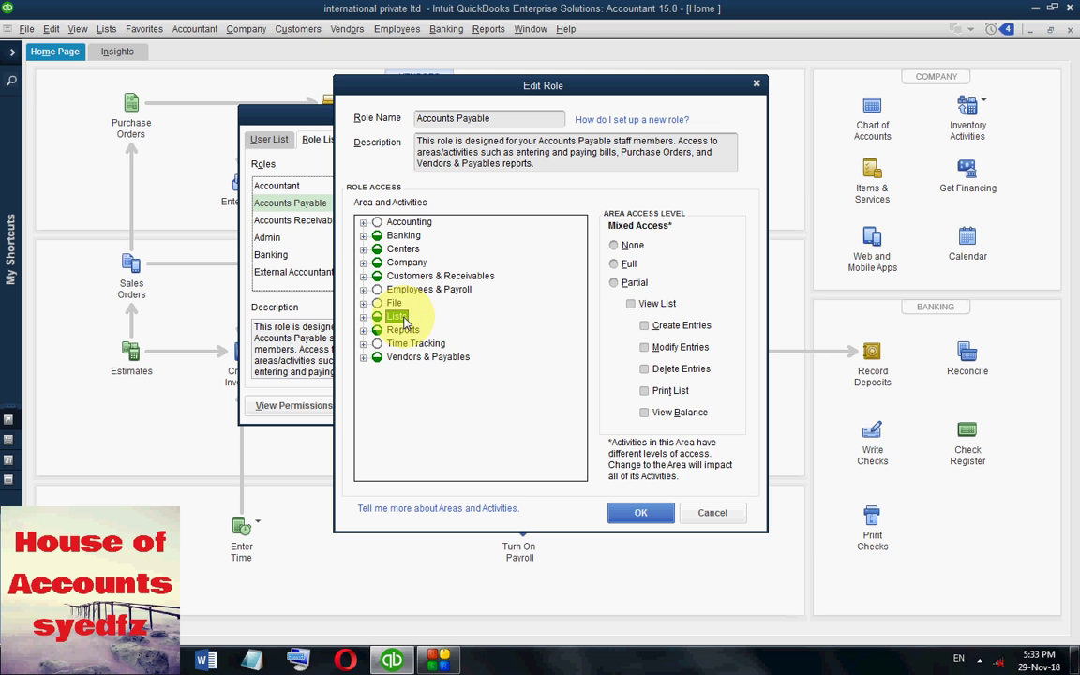
click(398, 304)
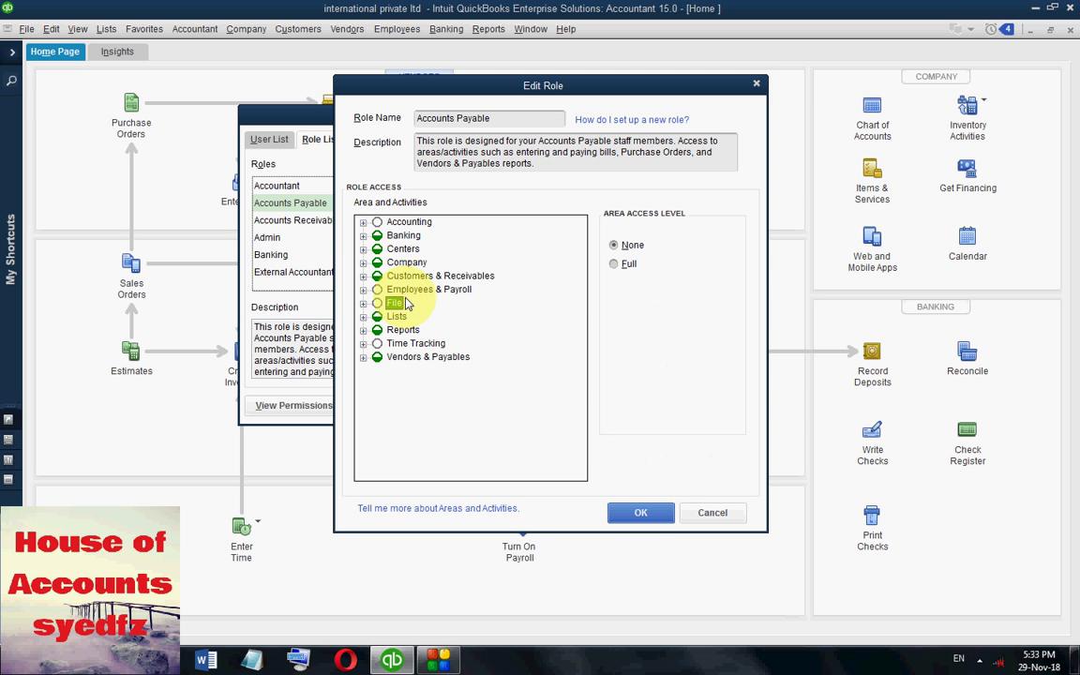
click(418, 291)
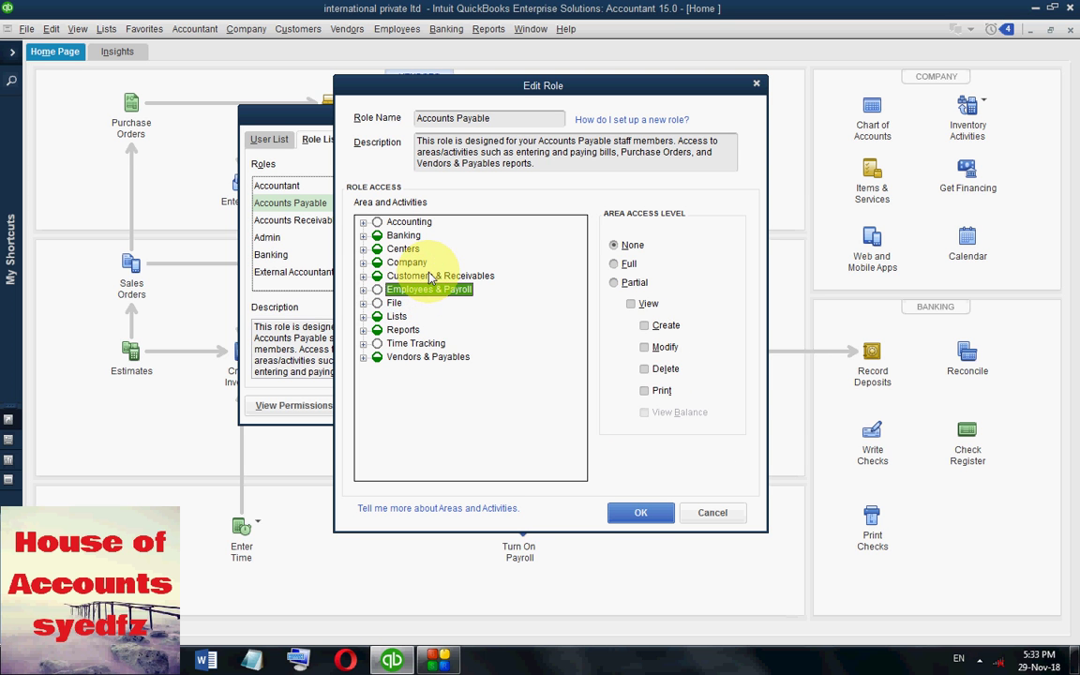
Inspect the Company, Banking, Accounting and Employees & Payroll areas, then cancel without saving.
click(414, 274)
click(413, 264)
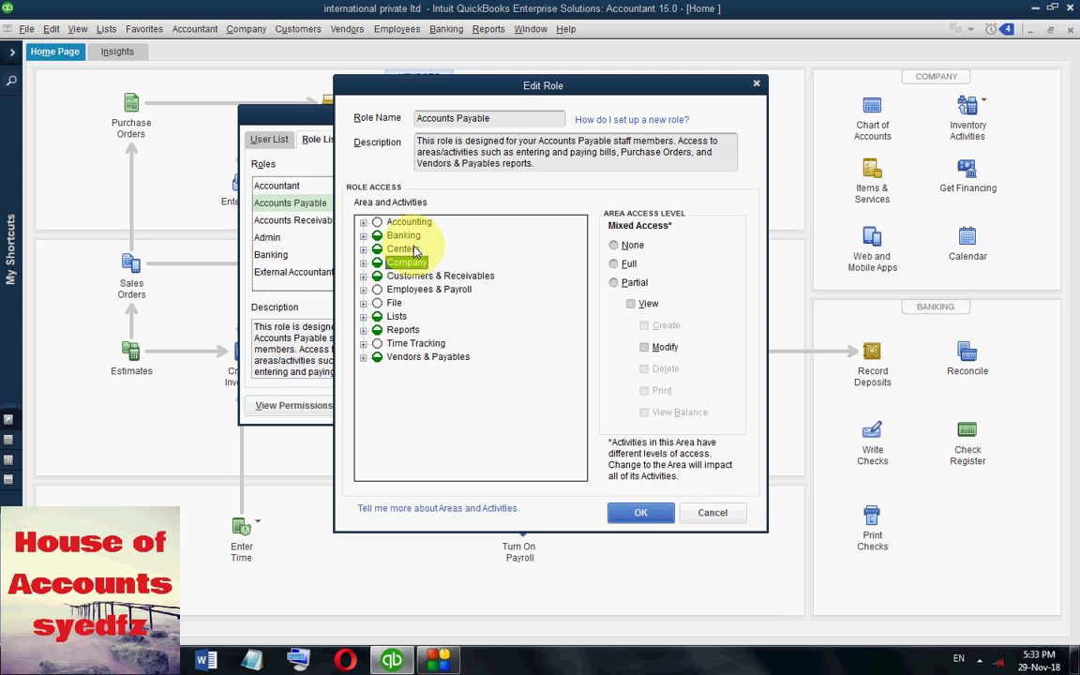
click(418, 235)
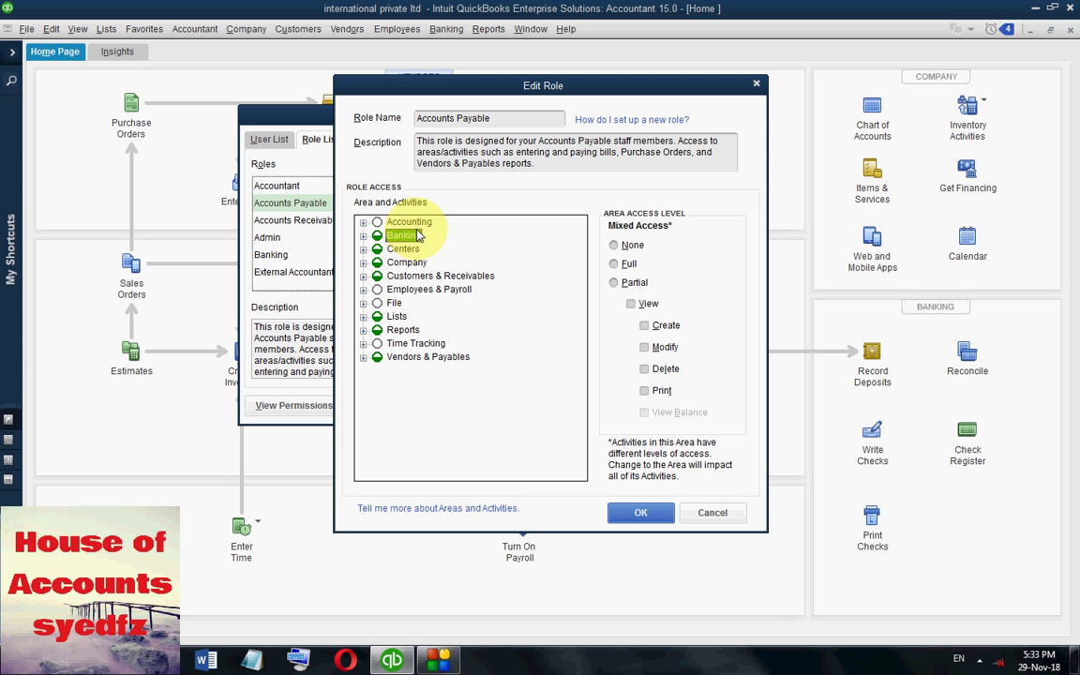
click(422, 222)
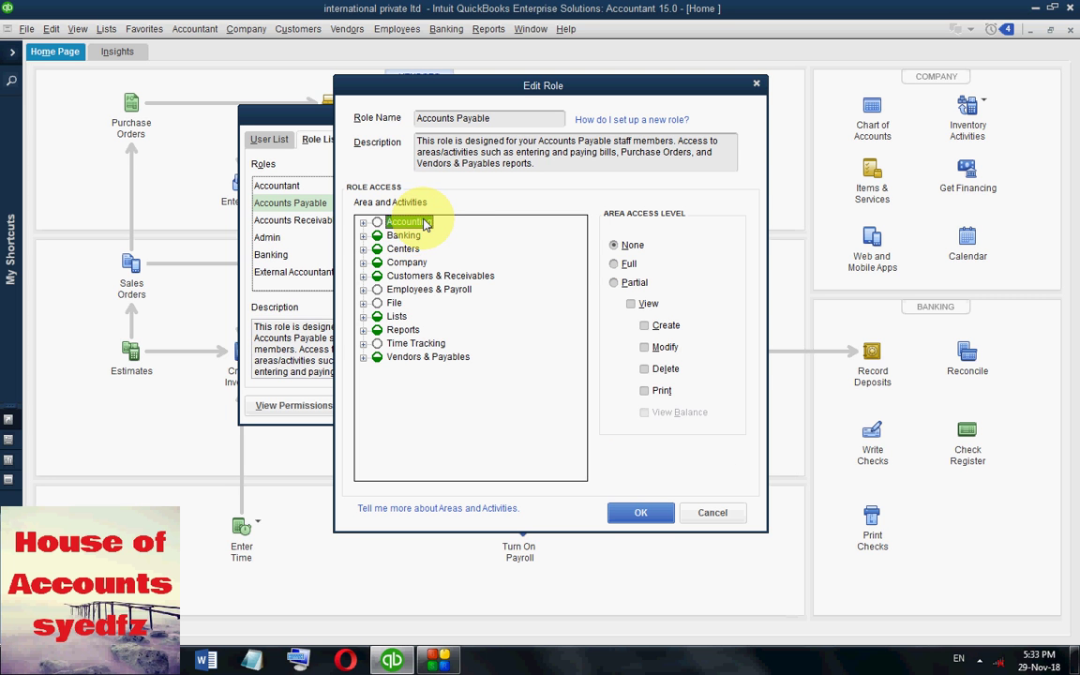
click(396, 301)
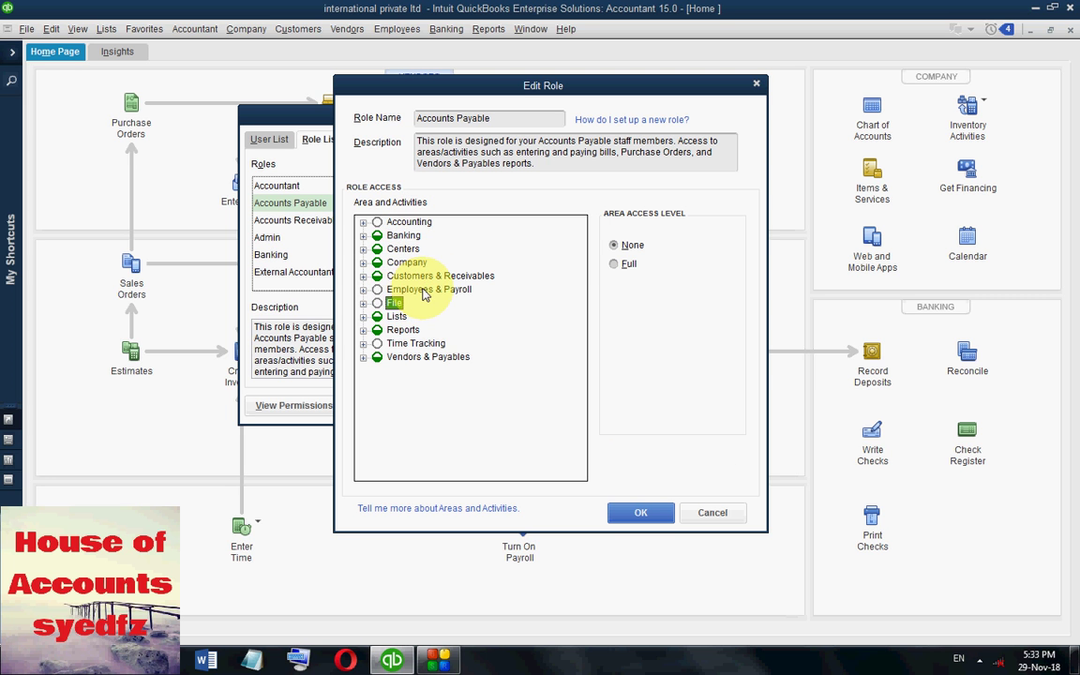
click(424, 290)
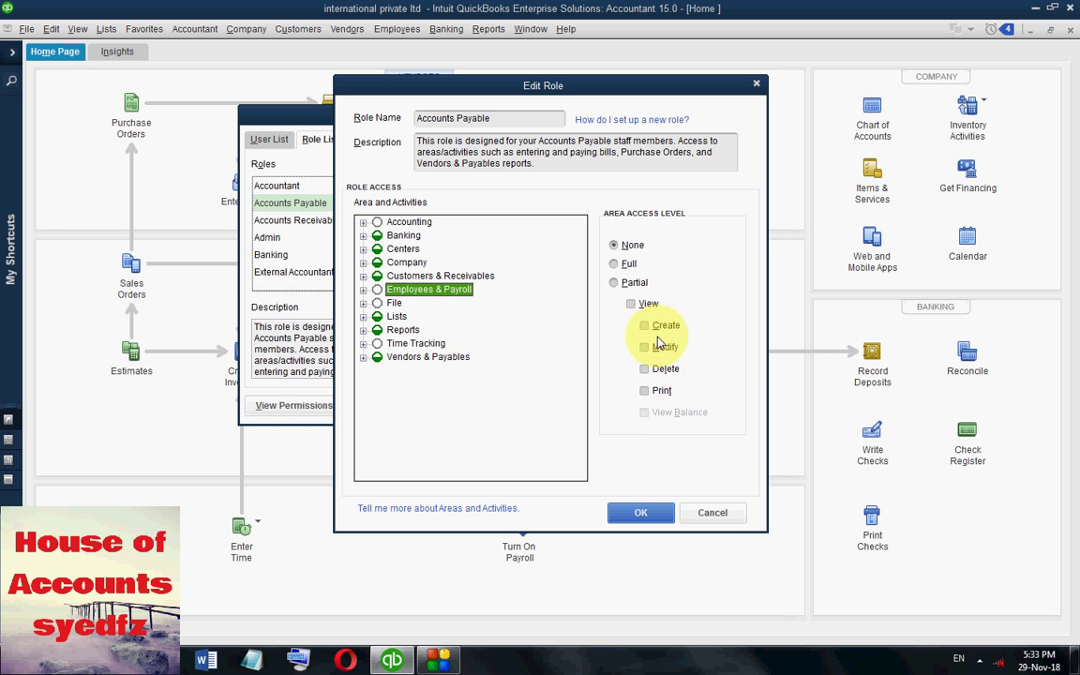
click(469, 275)
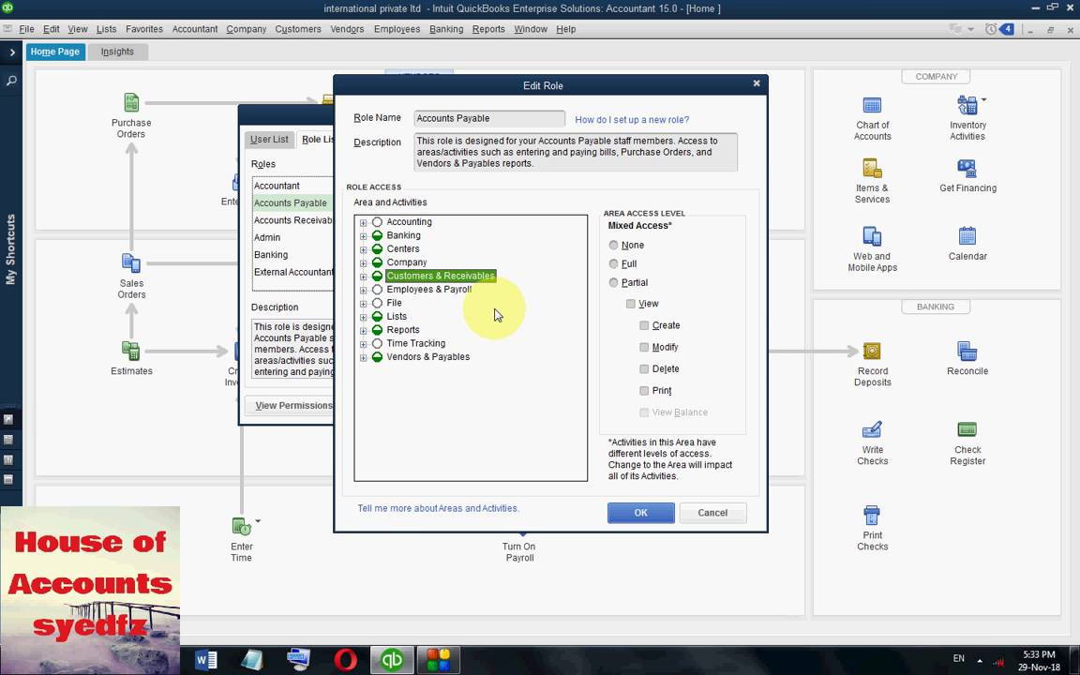
click(714, 513)
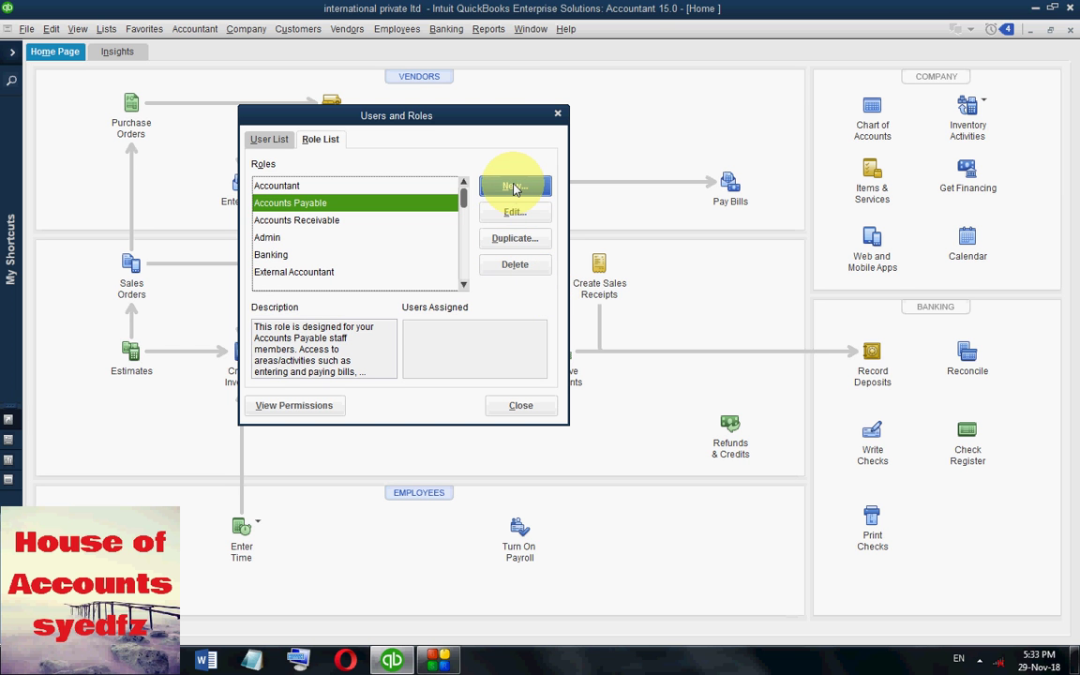
Abandon a new role, then start a new user from the User List tab.
click(497, 185)
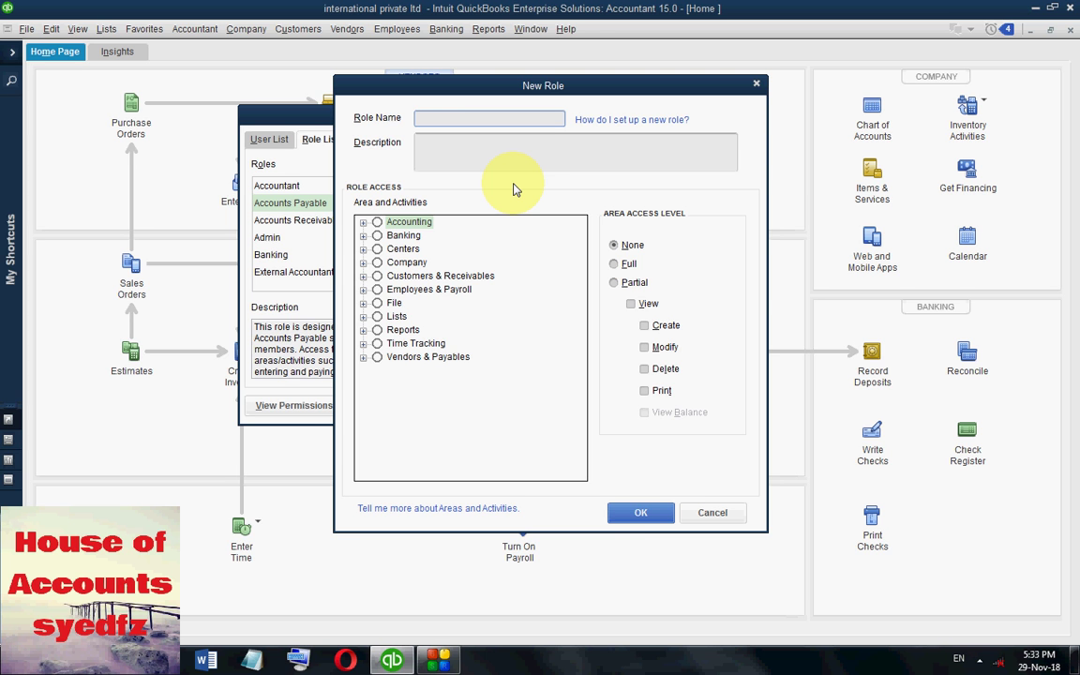
click(701, 514)
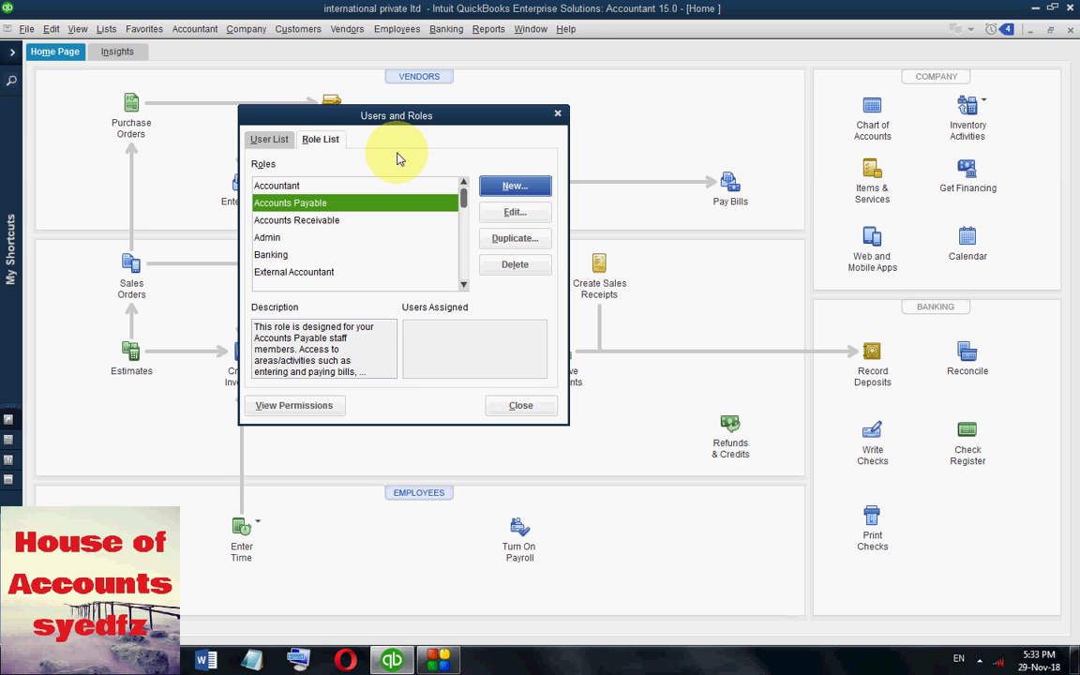
click(272, 138)
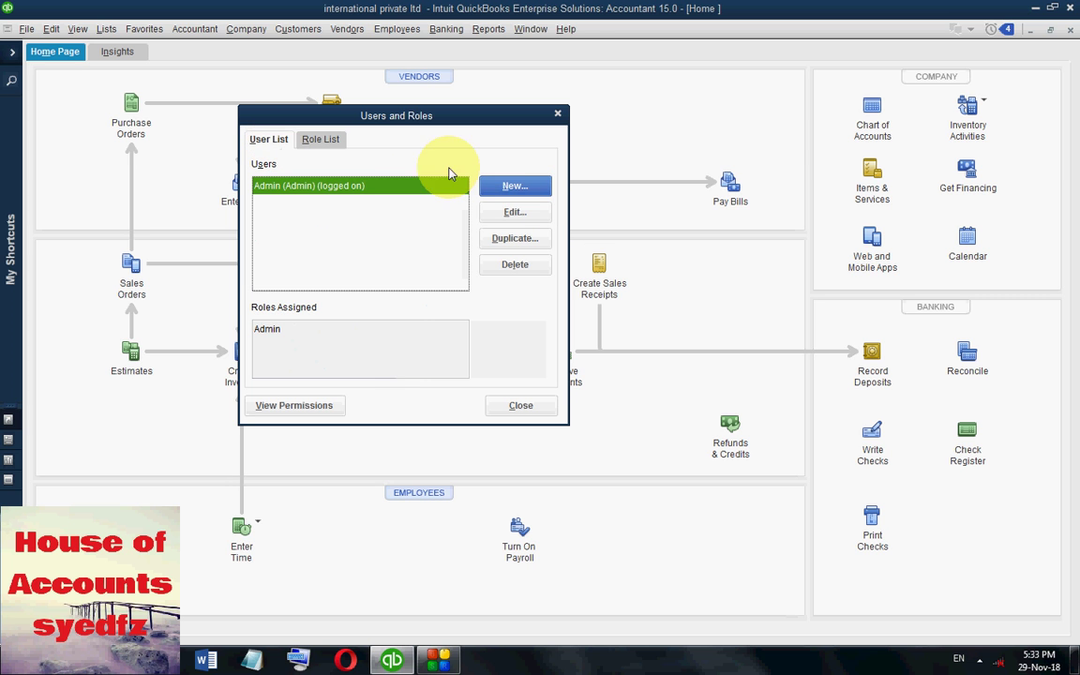
click(507, 187)
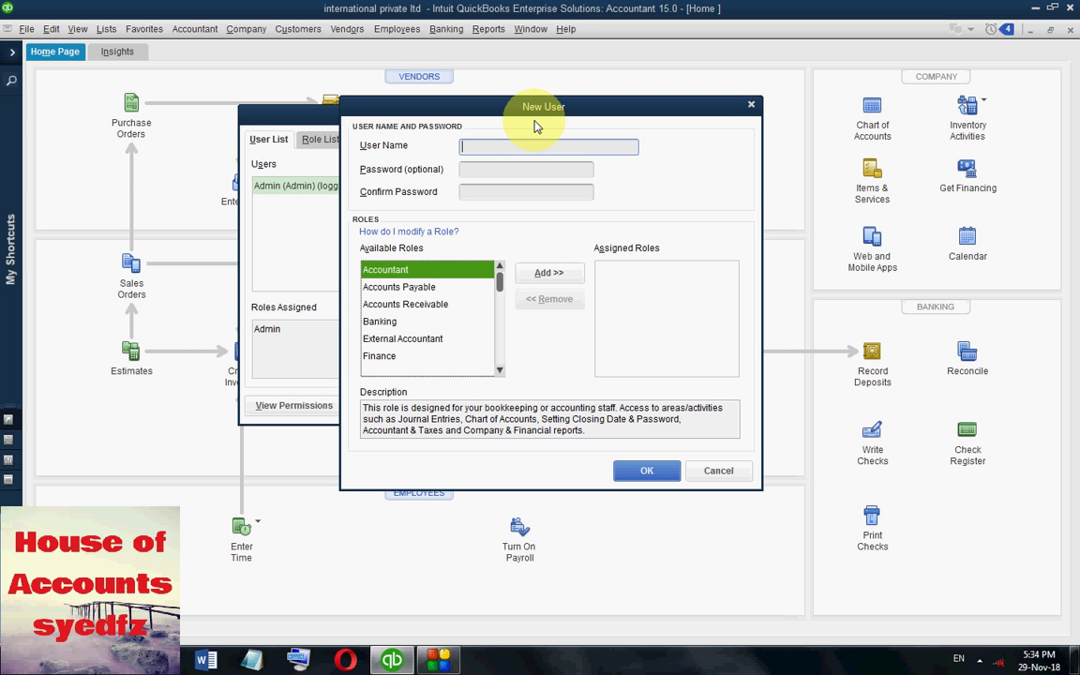
Enter the new user's name with a capital 'Mr', then type and confirm the password.
text(mr smith)
click(469, 145)
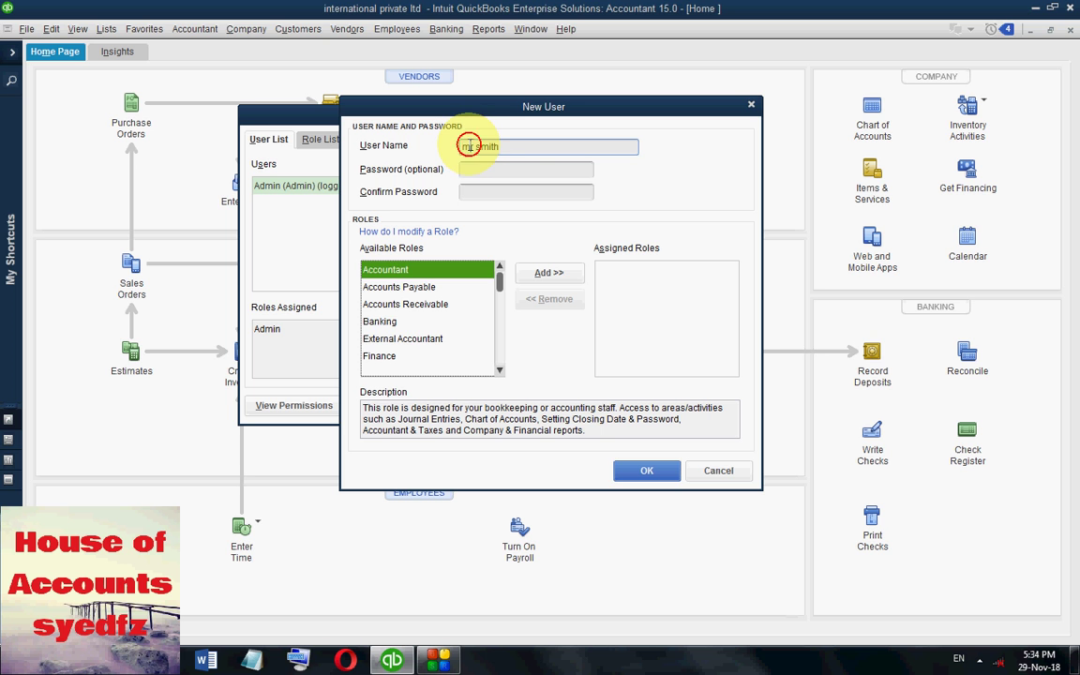
key(Delete)
key(Delete)
key(Delete)
click(499, 169)
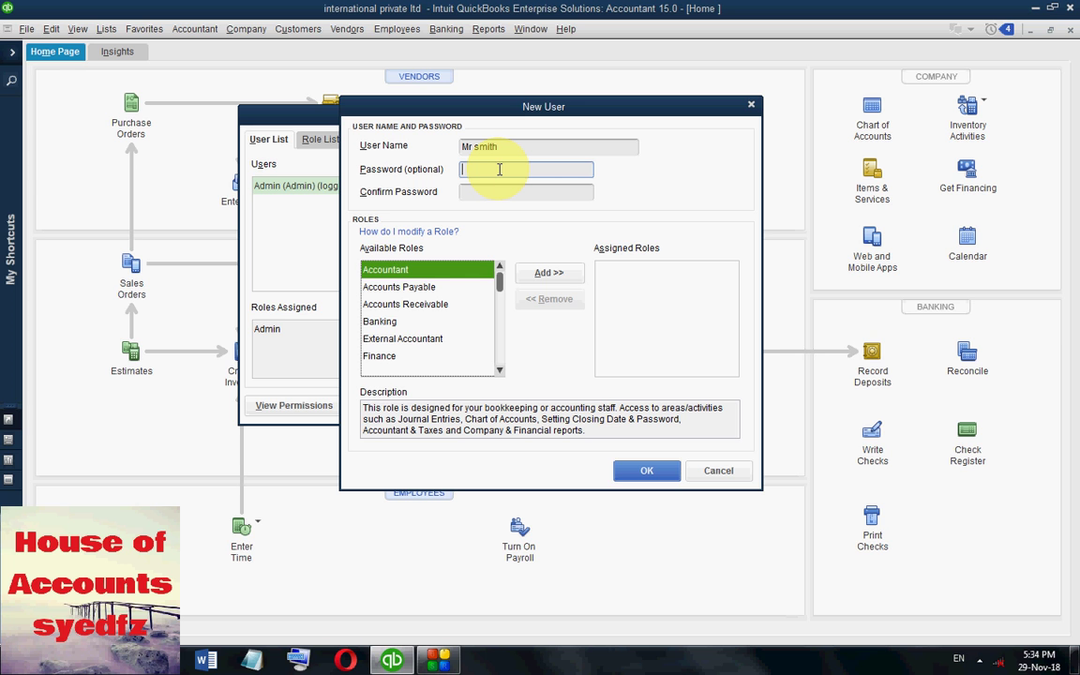
key(Tab)
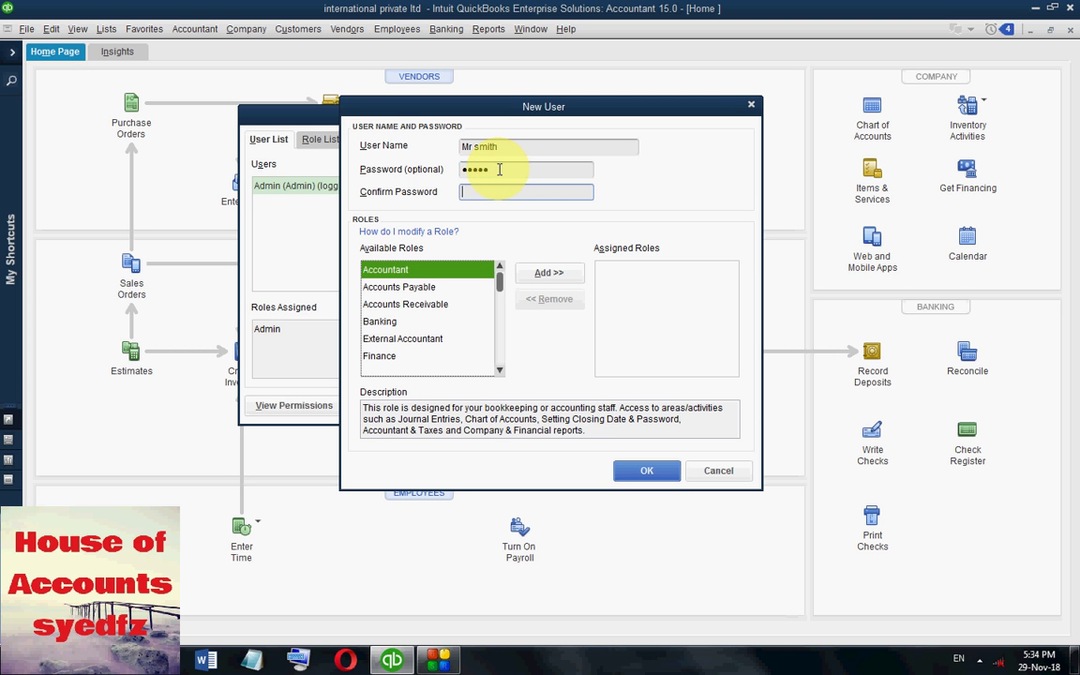
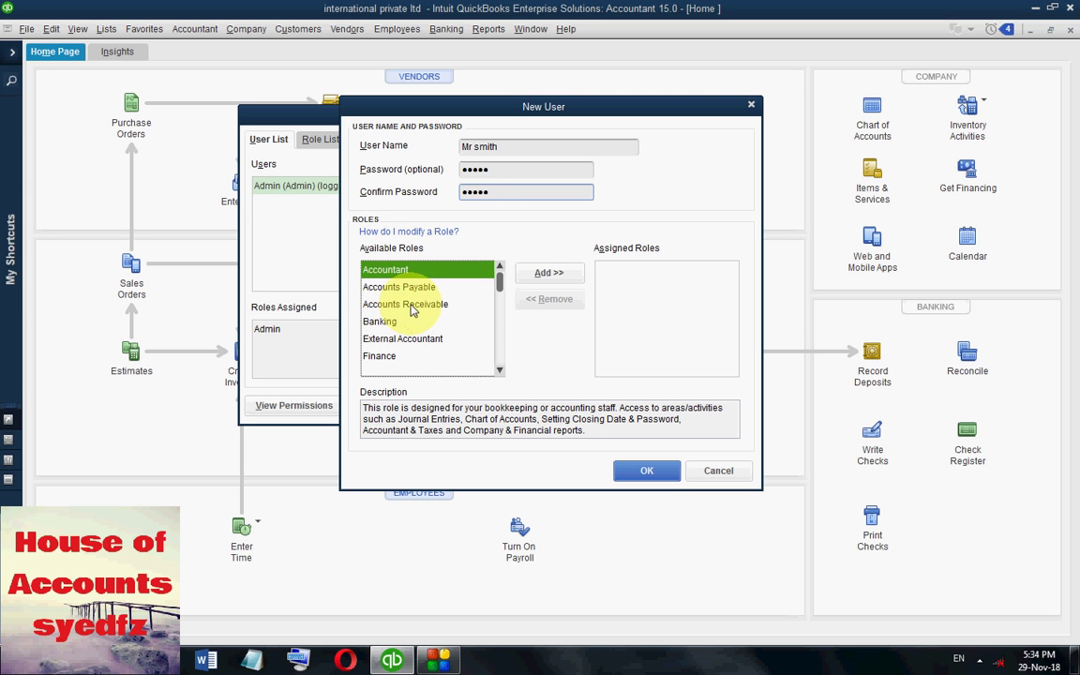
Assign the Accounts Payable role to the new user and save it.
click(424, 290)
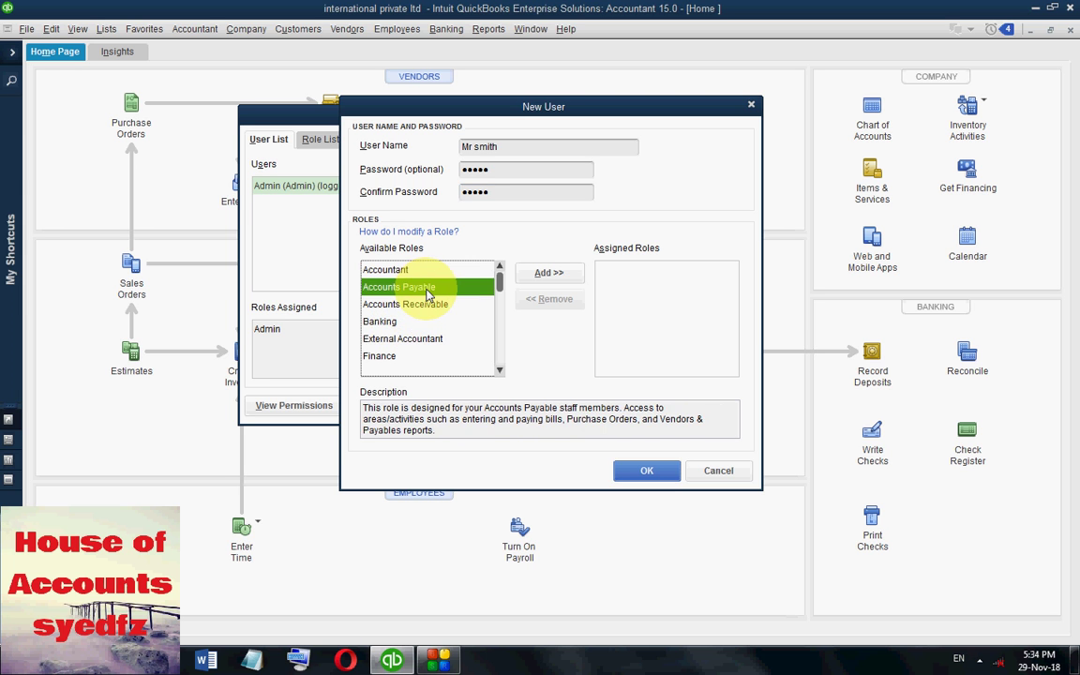
click(566, 274)
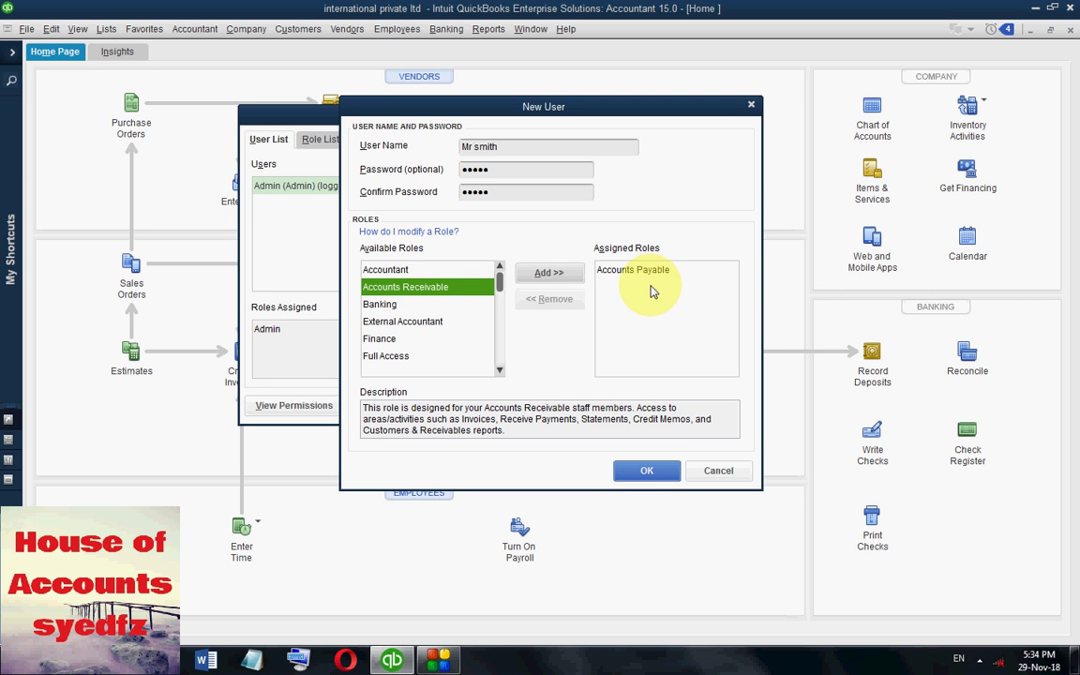
click(645, 470)
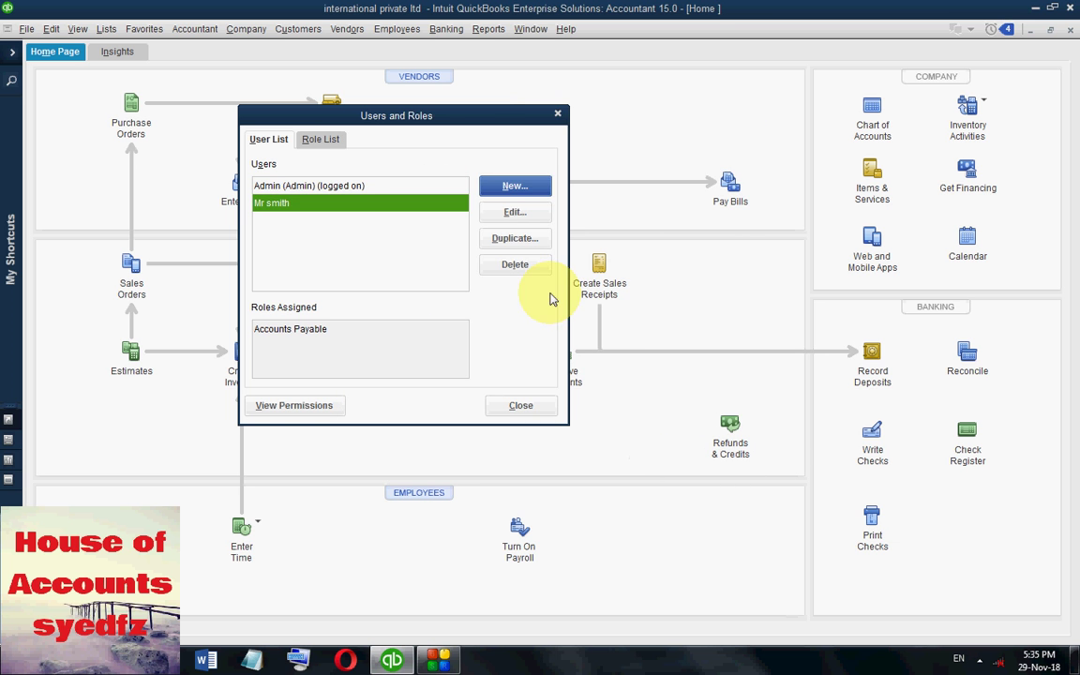
Start another new user and enter 'Mr' as the beginning of the user name.
click(513, 186)
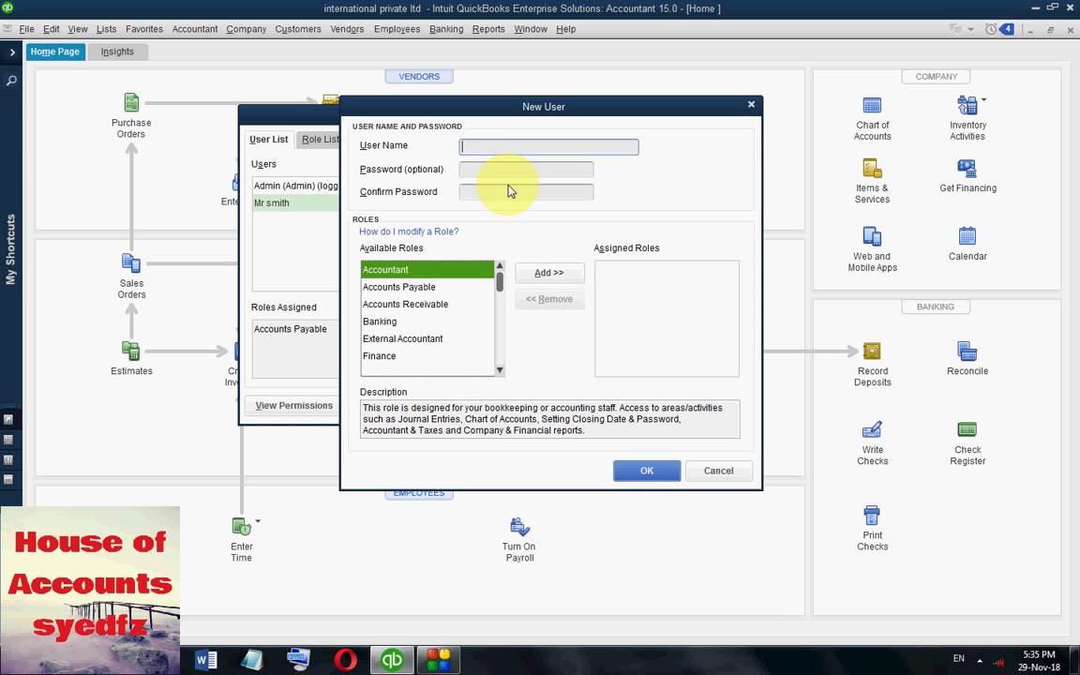
text(mr)
key(BackSpace)
key(BackSpace)
text(Mr)
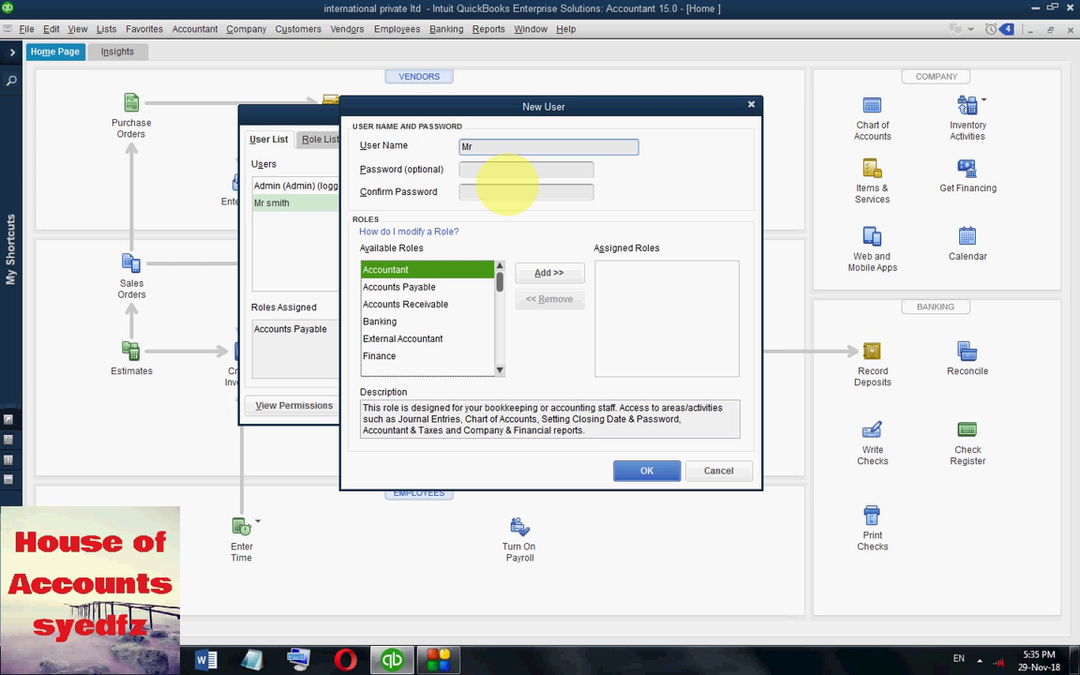
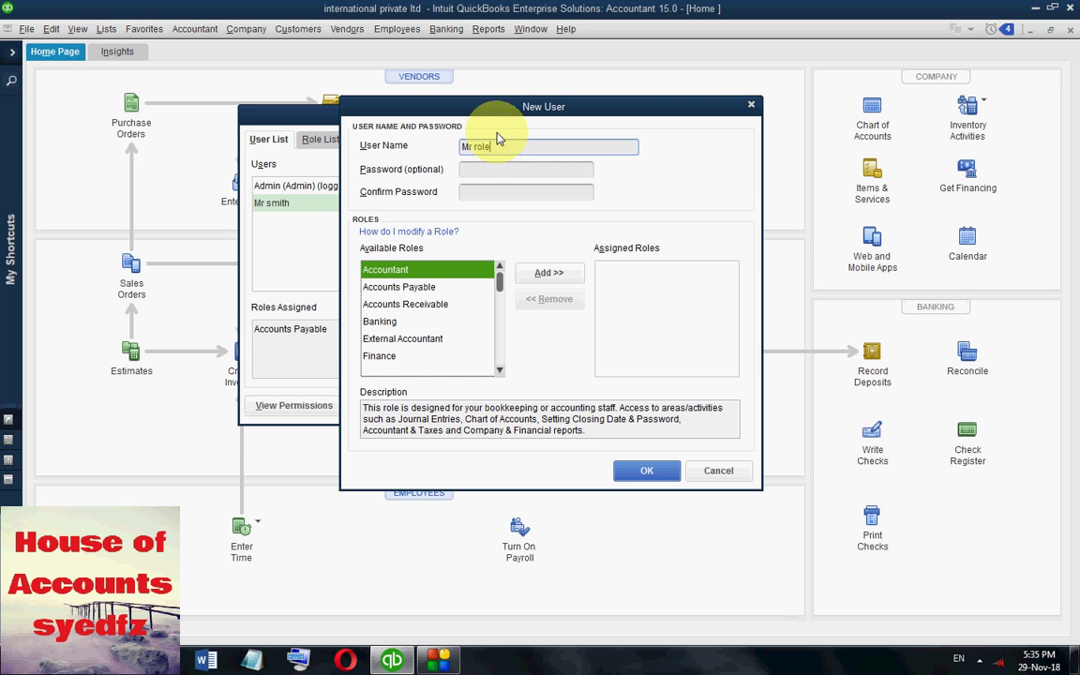
Enter the new user's password and retype it in the confirmation field, fixing a mistyped confirmation.
click(490, 167)
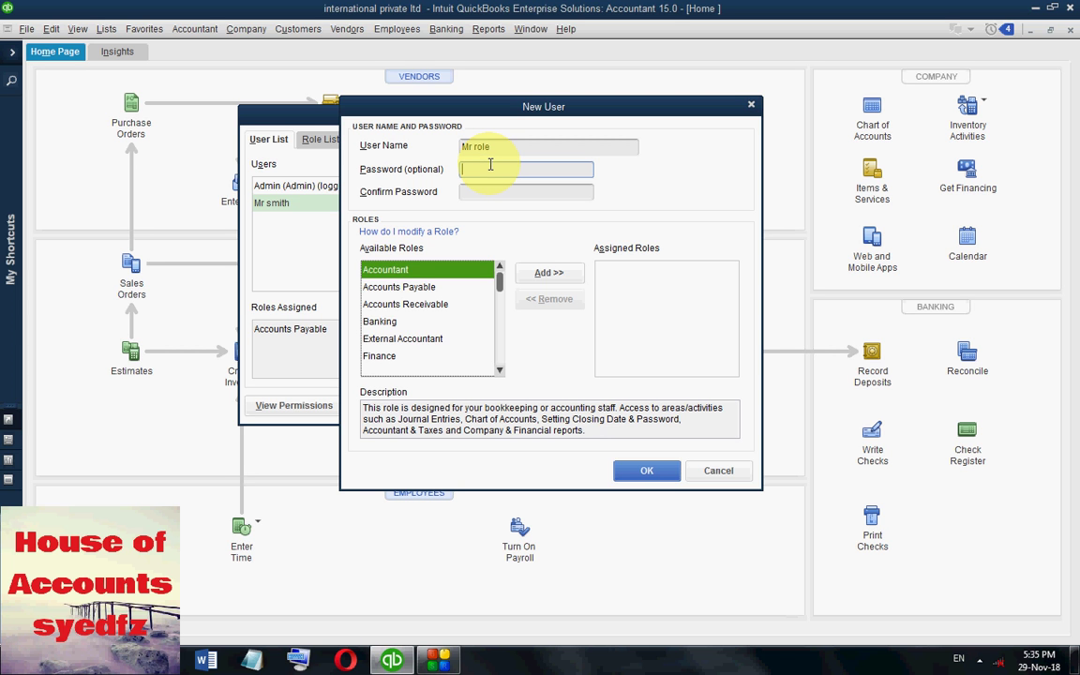
key(Tab)
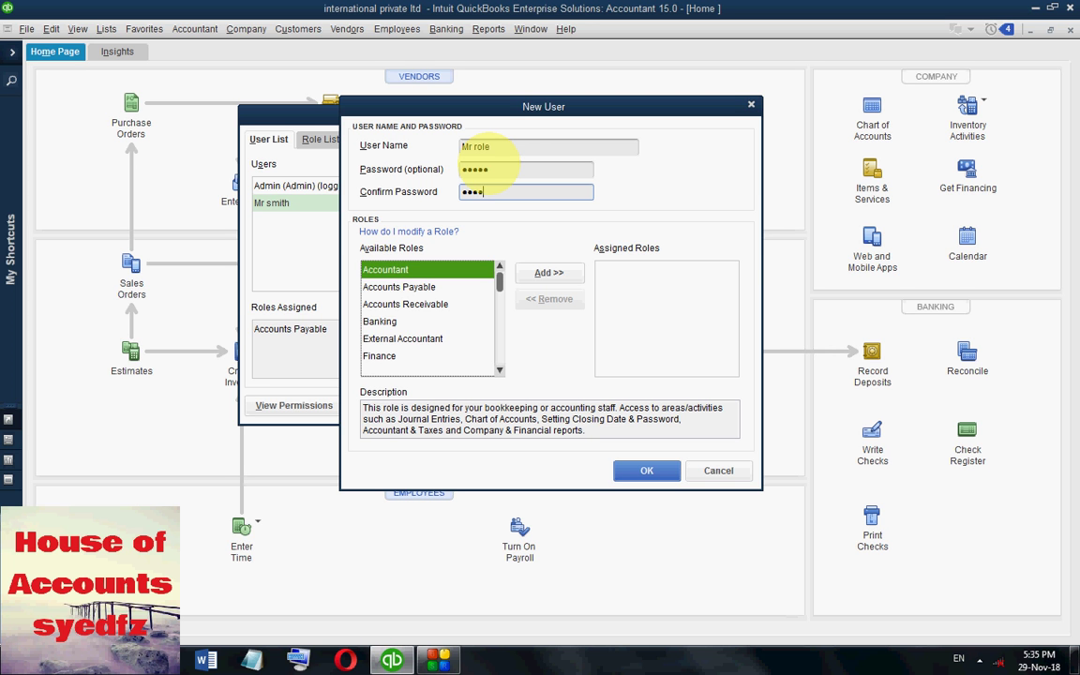
After reviewing the Banking and Inventory roles, assign Payroll Manager to the new user and save.
click(415, 322)
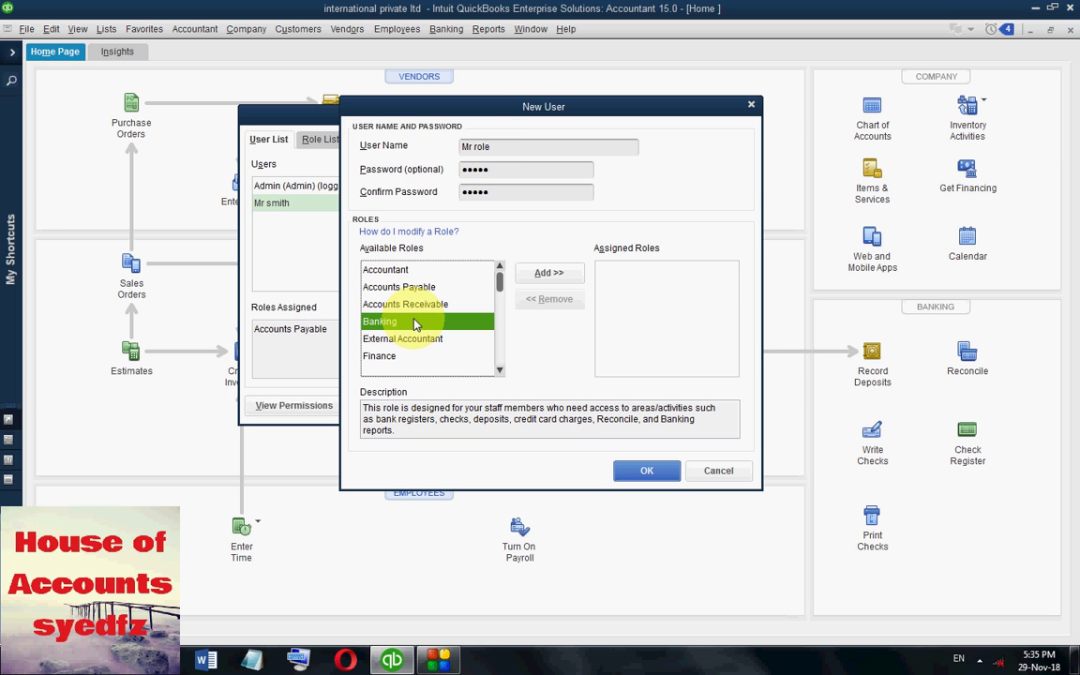
click(498, 370)
click(499, 371)
click(499, 371)
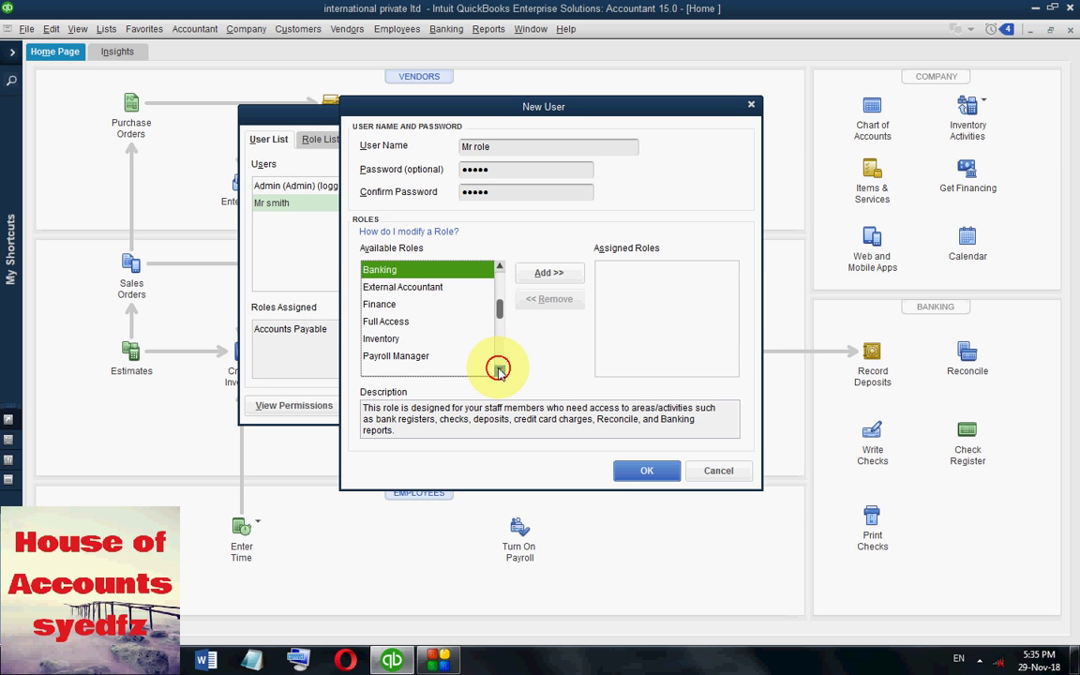
click(434, 339)
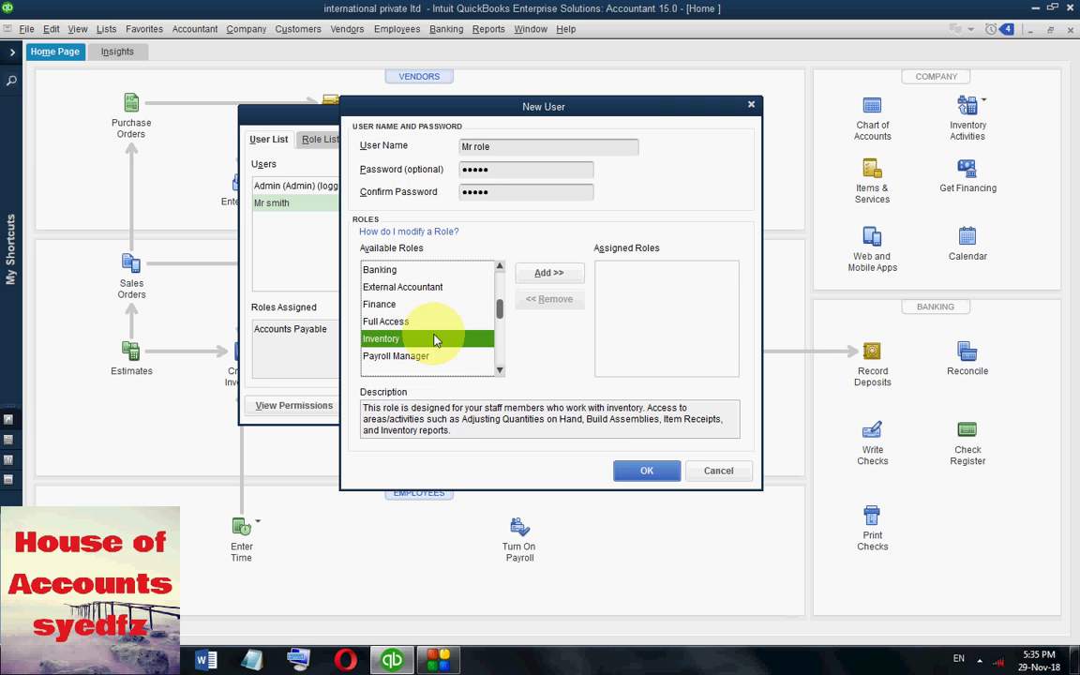
click(419, 357)
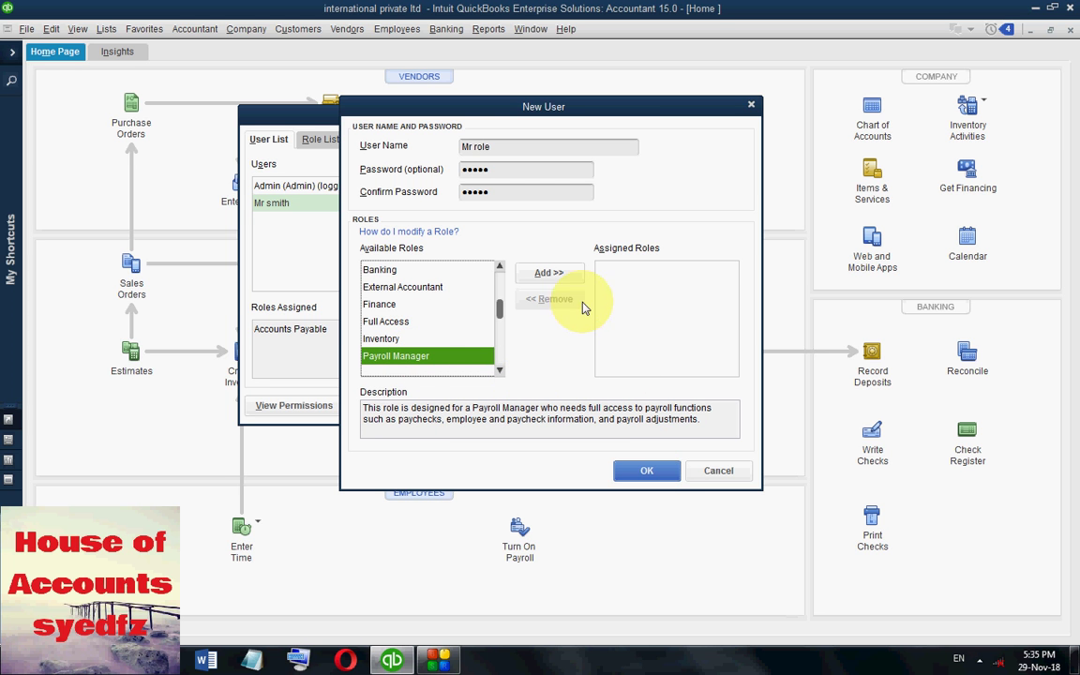
click(549, 273)
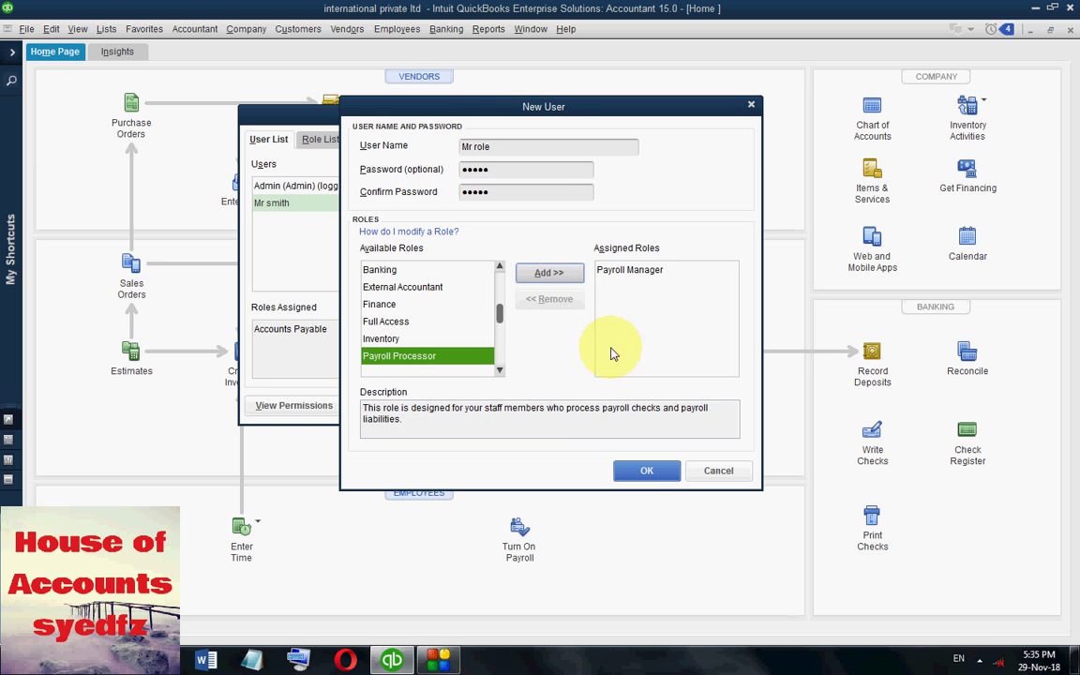
click(646, 470)
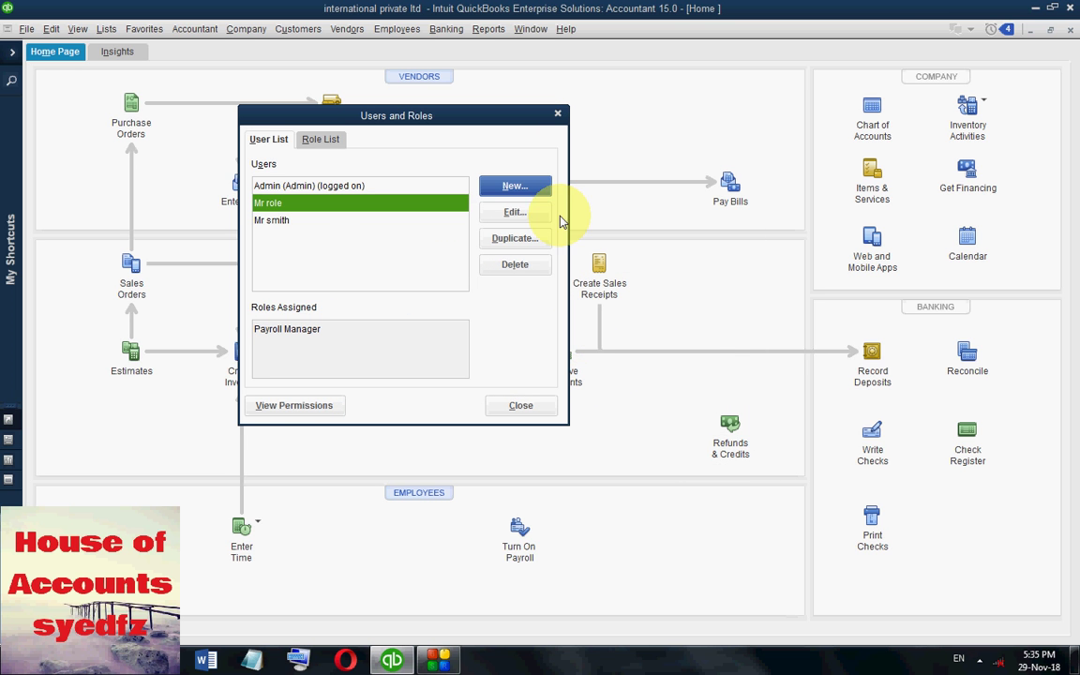
Close the Users and Roles window and then the Home page window.
click(521, 407)
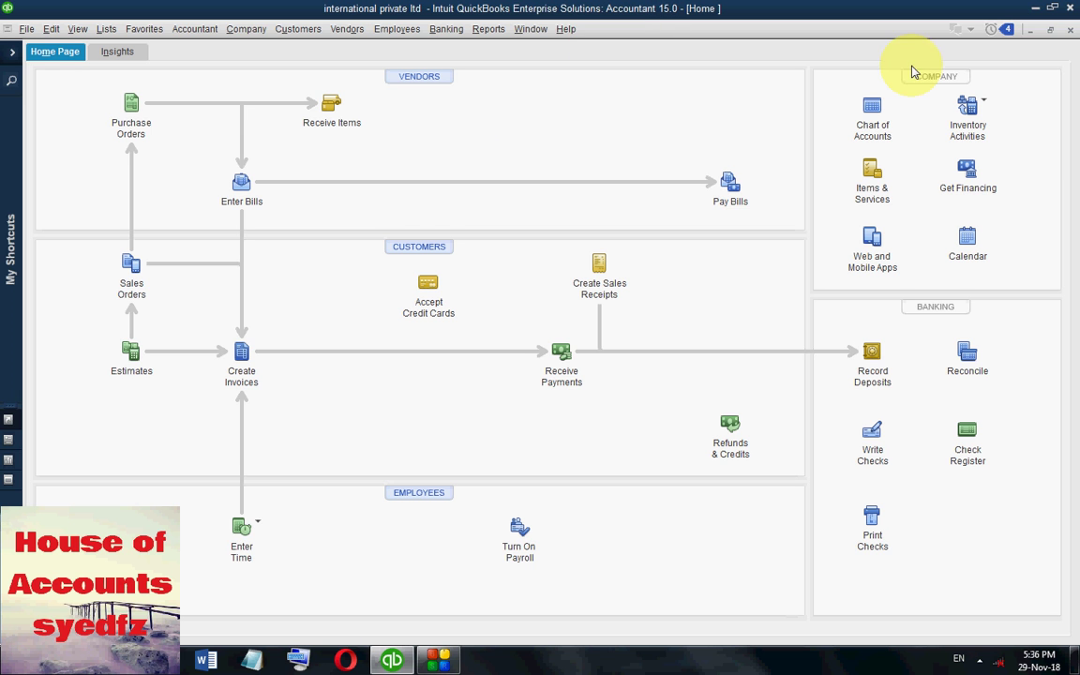
click(1070, 29)
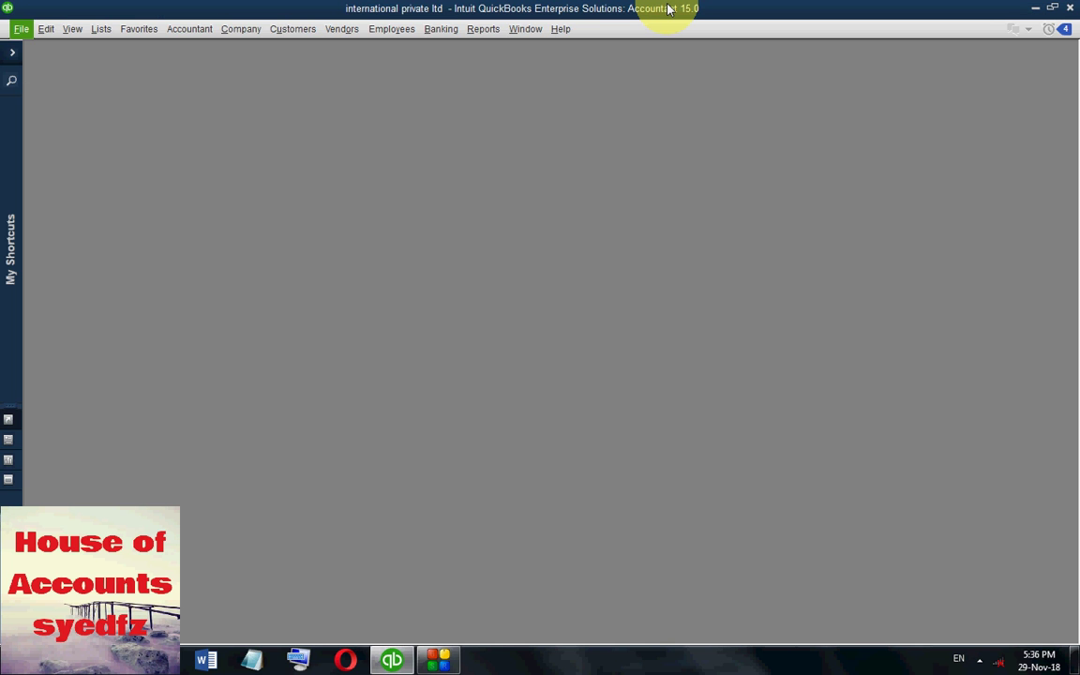
Use File > Close Company/Logoff to close the company file.
click(634, 44)
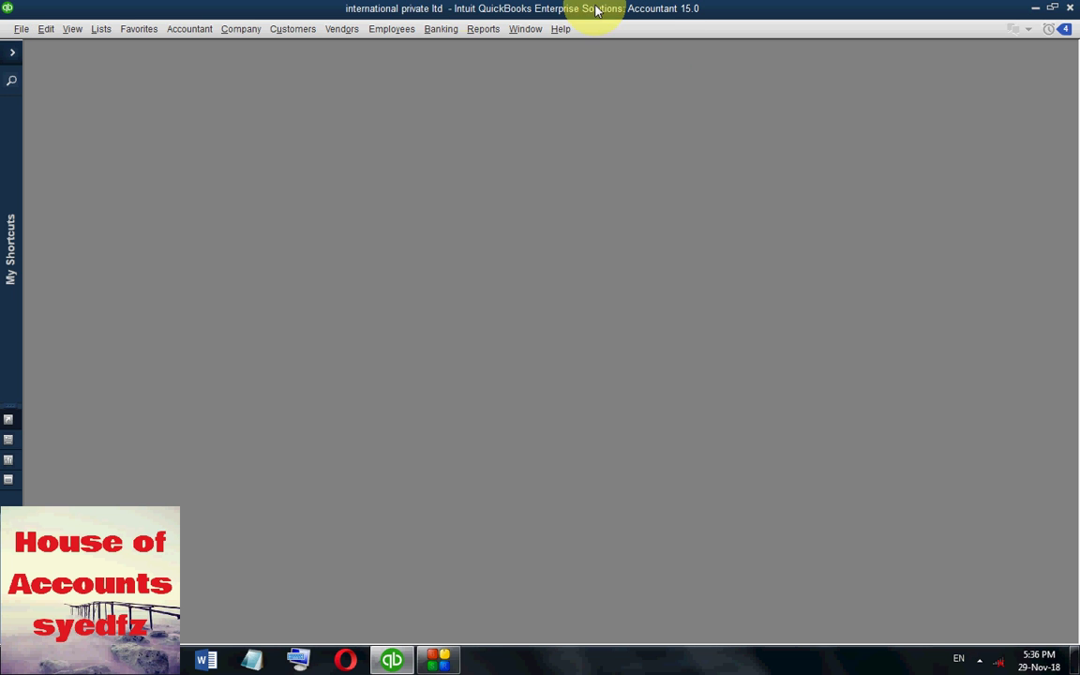
click(20, 30)
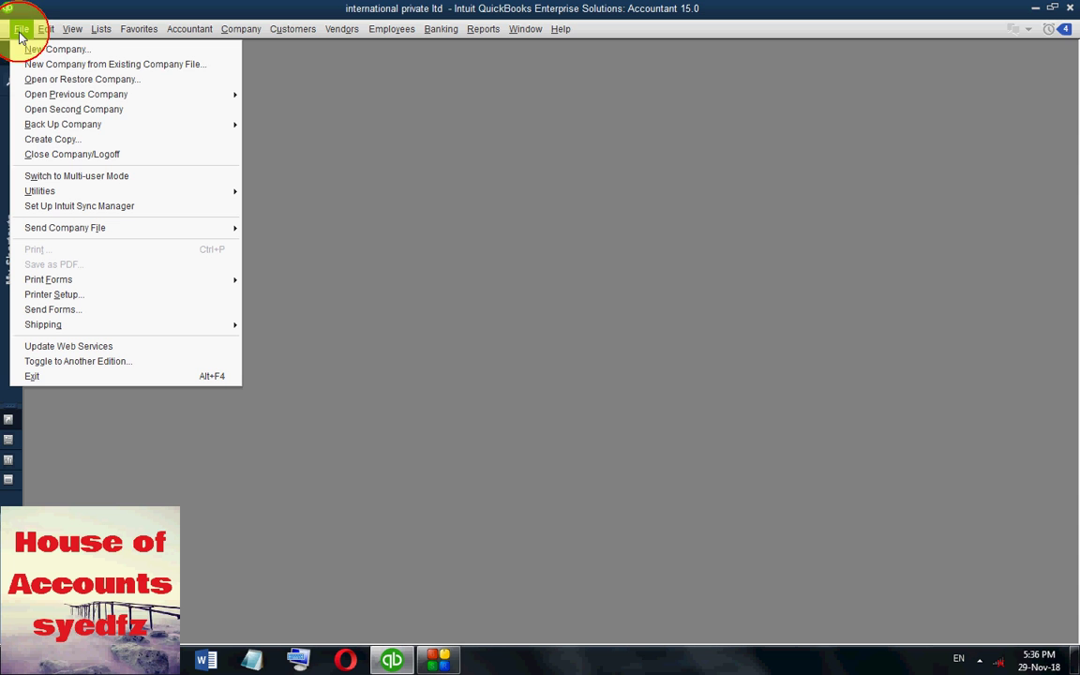
click(84, 155)
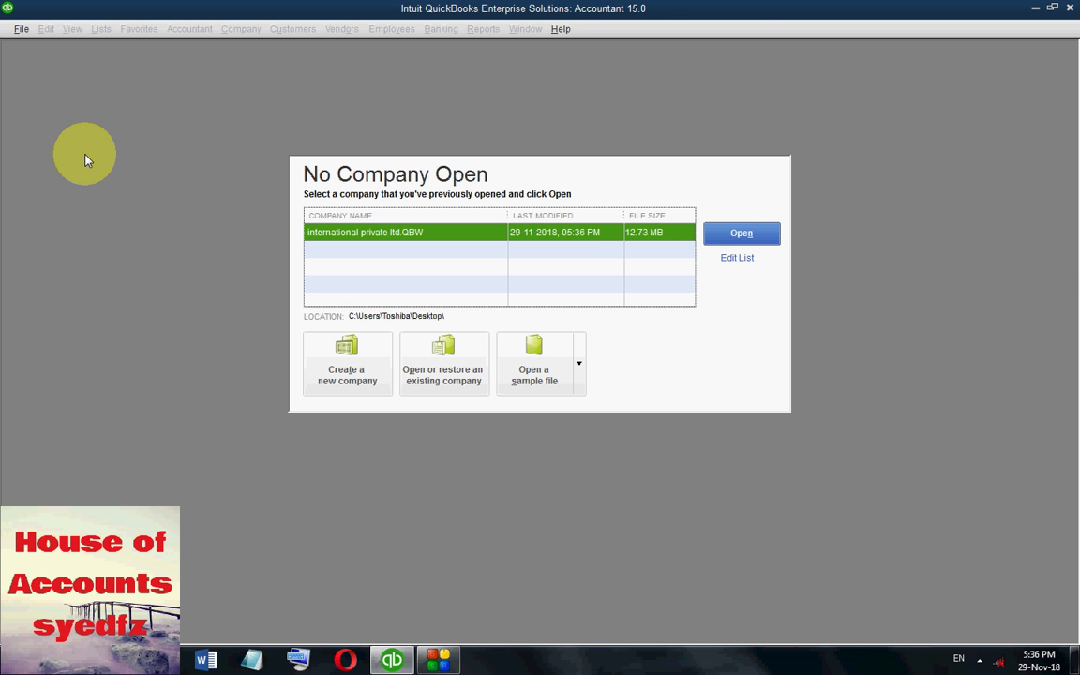
Reopen international private ltd, try the Admin password, and dismiss the incorrect-password warning.
click(718, 232)
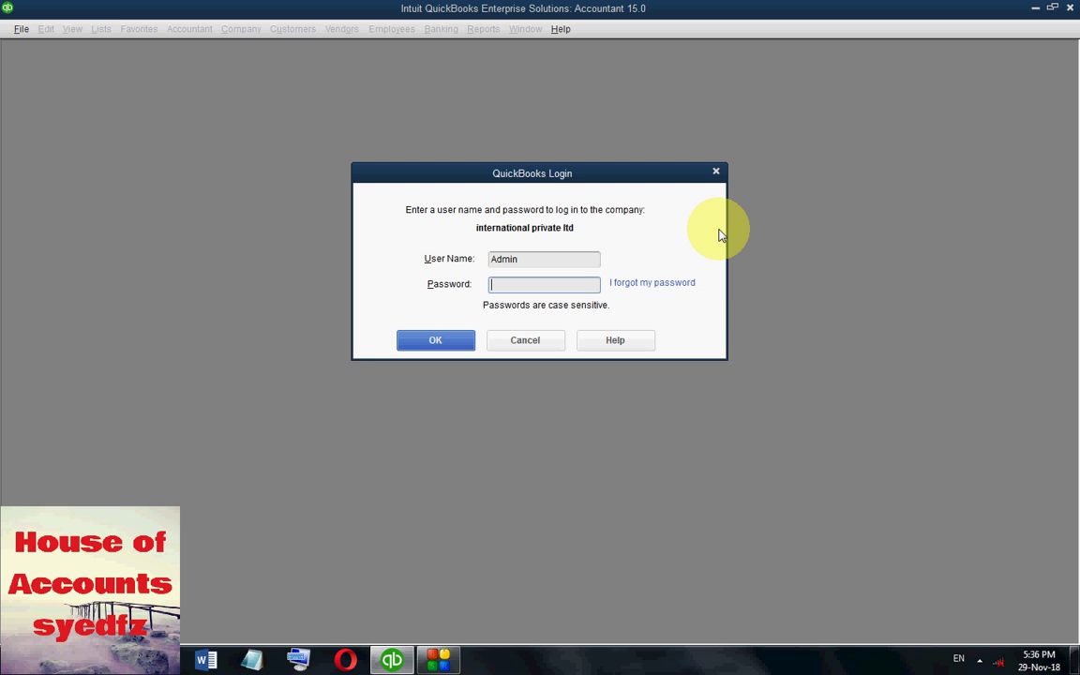
text(•••••)
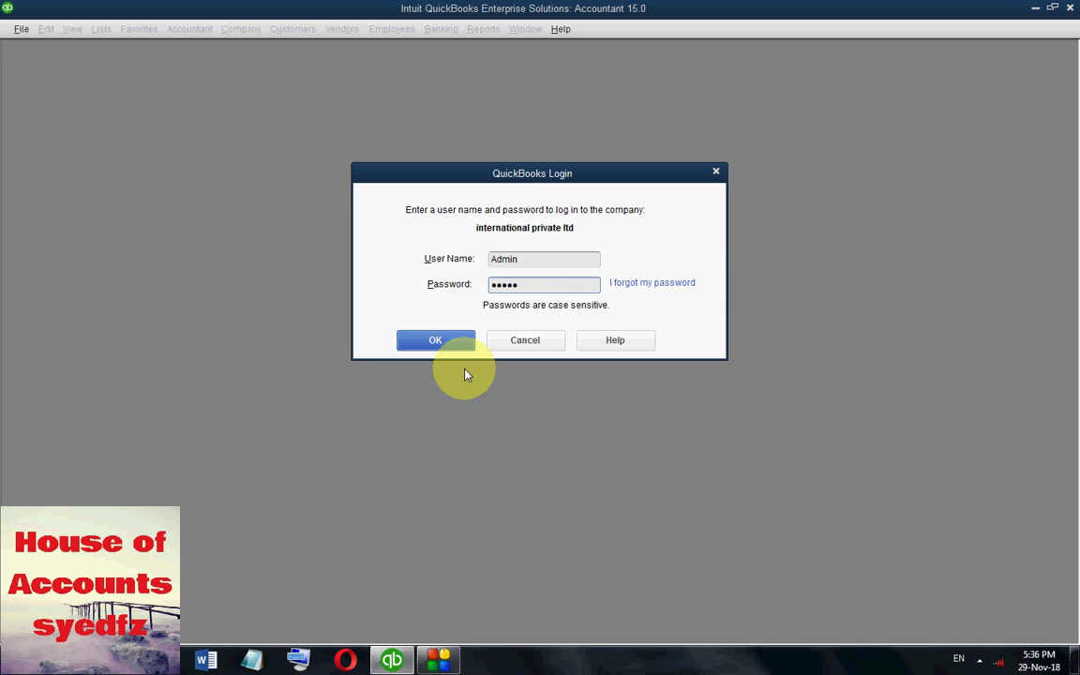
click(435, 343)
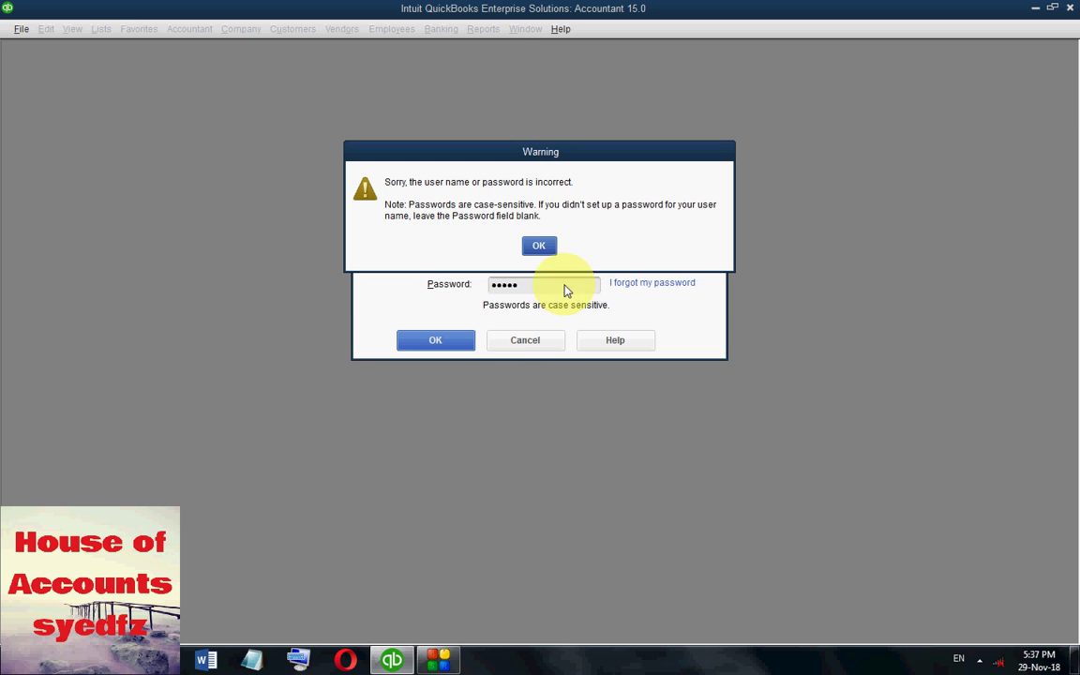
click(539, 246)
Replace the Admin credentials with the restricted user's name and password and log in.
click(530, 284)
key(BackSpace)
click(542, 259)
key(BackSpace)
key(BackSpace)
key(BackSpace)
key(BackSpace)
key(BackSpace)
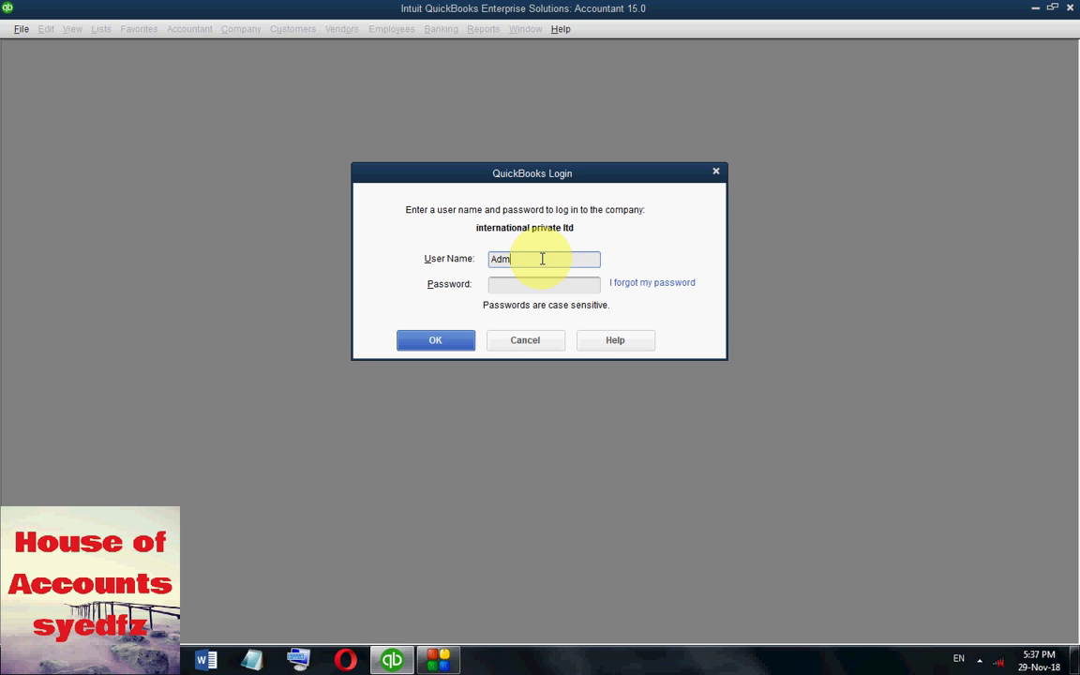
text(m)
key(BackSpace)
text(Mr smith)
key(Tab)
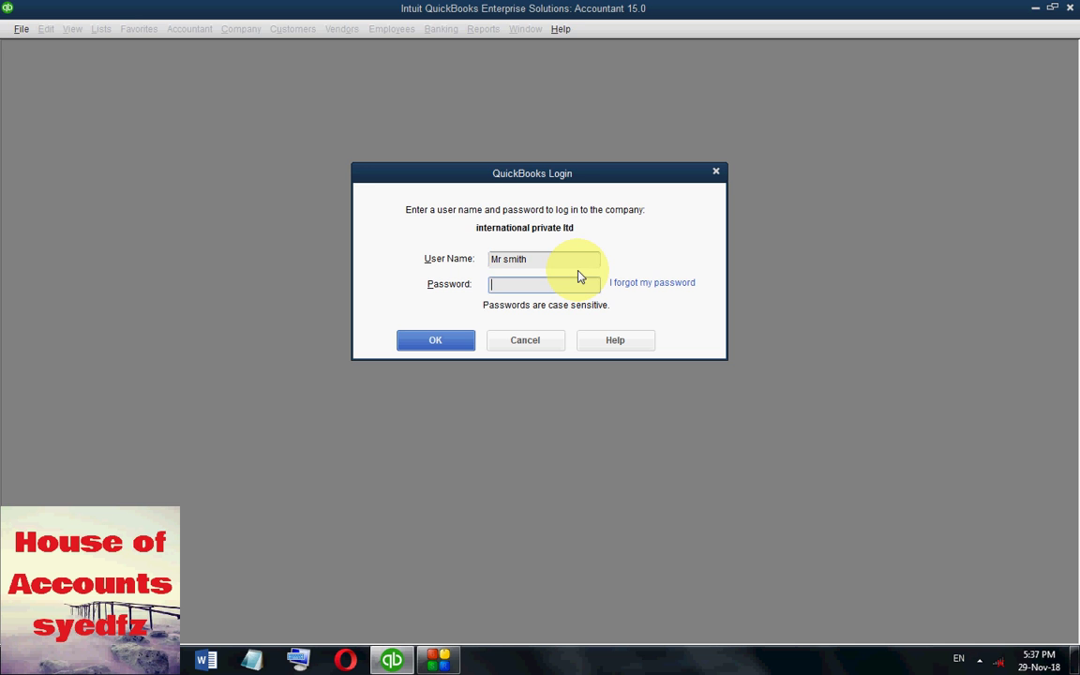
text(*****)
click(452, 341)
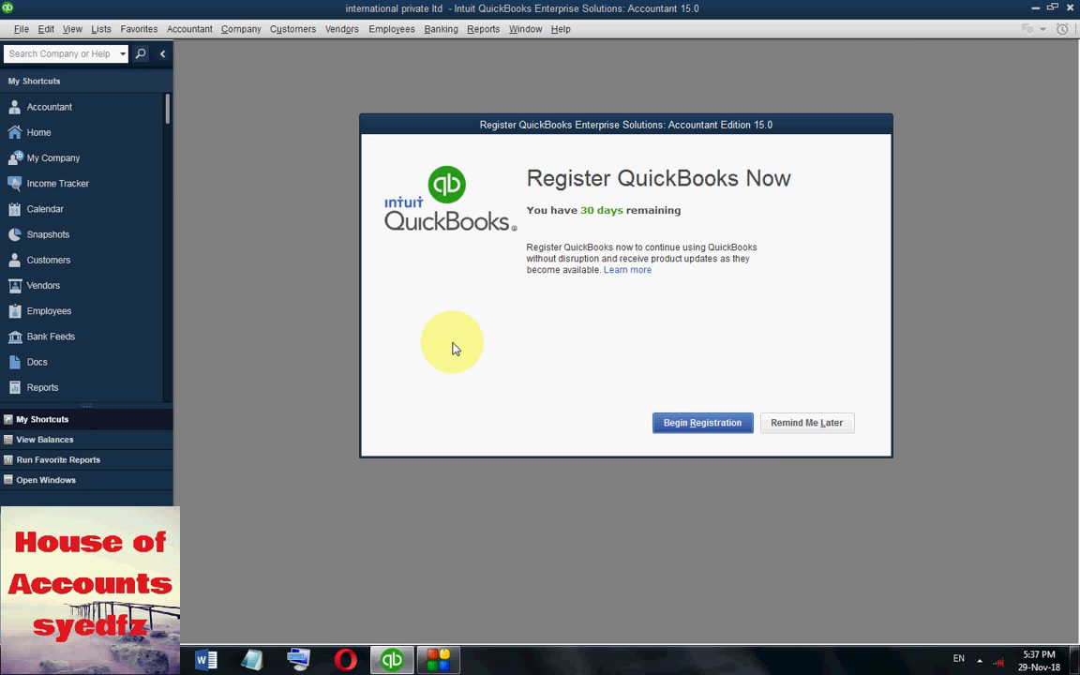
Postpone registration, close Accountant Center, then try Customers > Create Invoices and dismiss the permission warning.
click(771, 428)
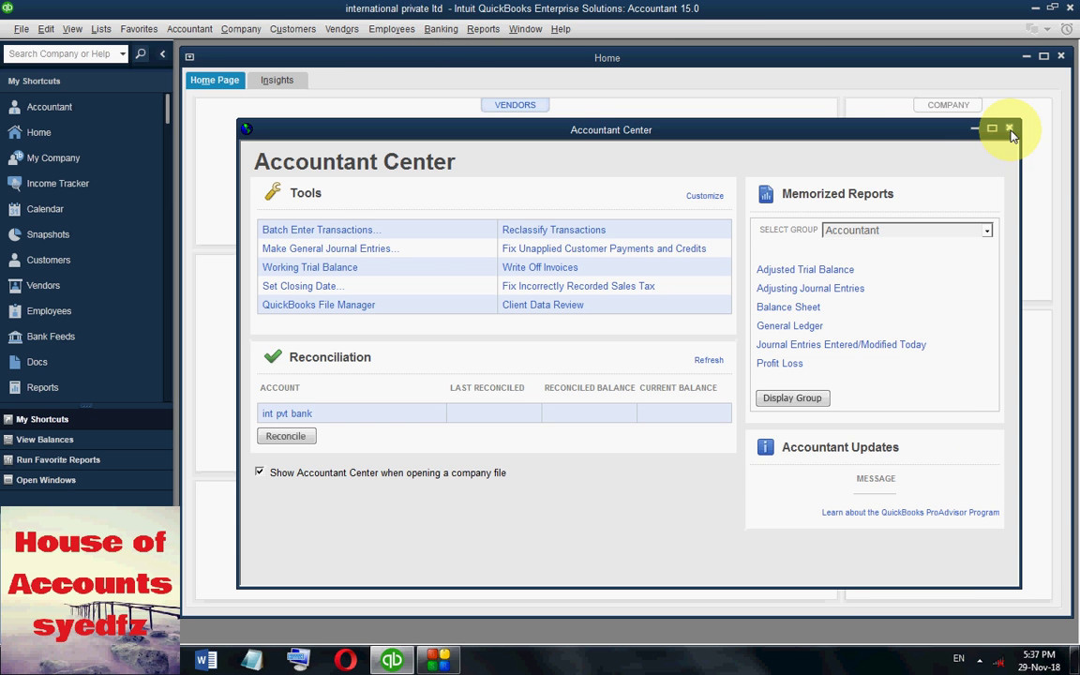
click(1010, 130)
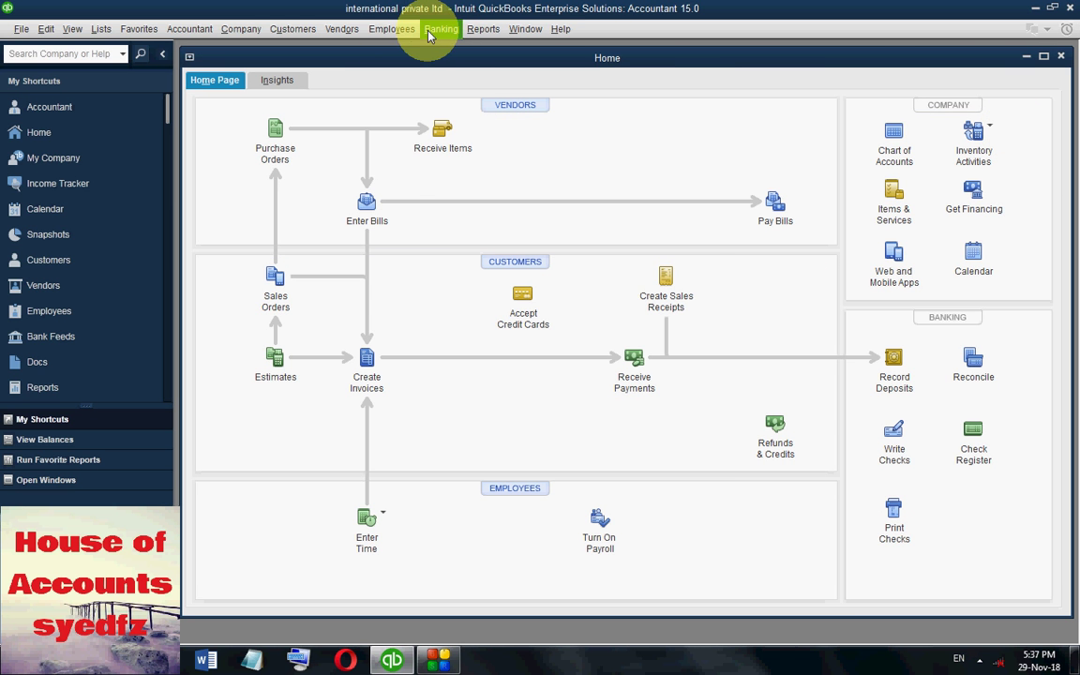
click(345, 30)
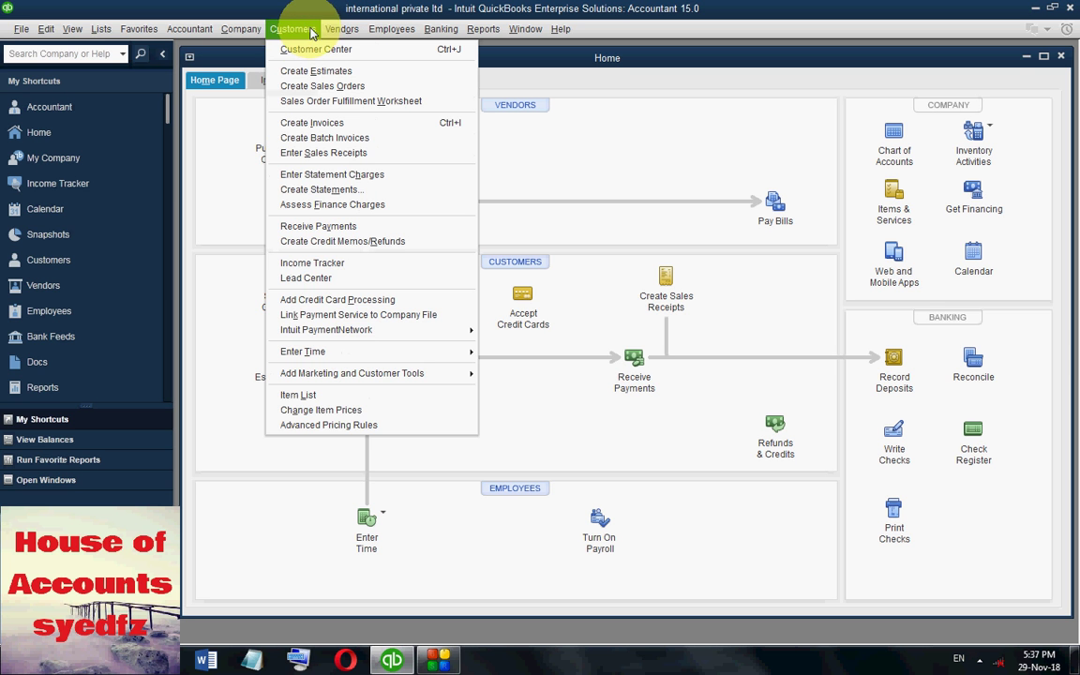
mouse_move(292, 33)
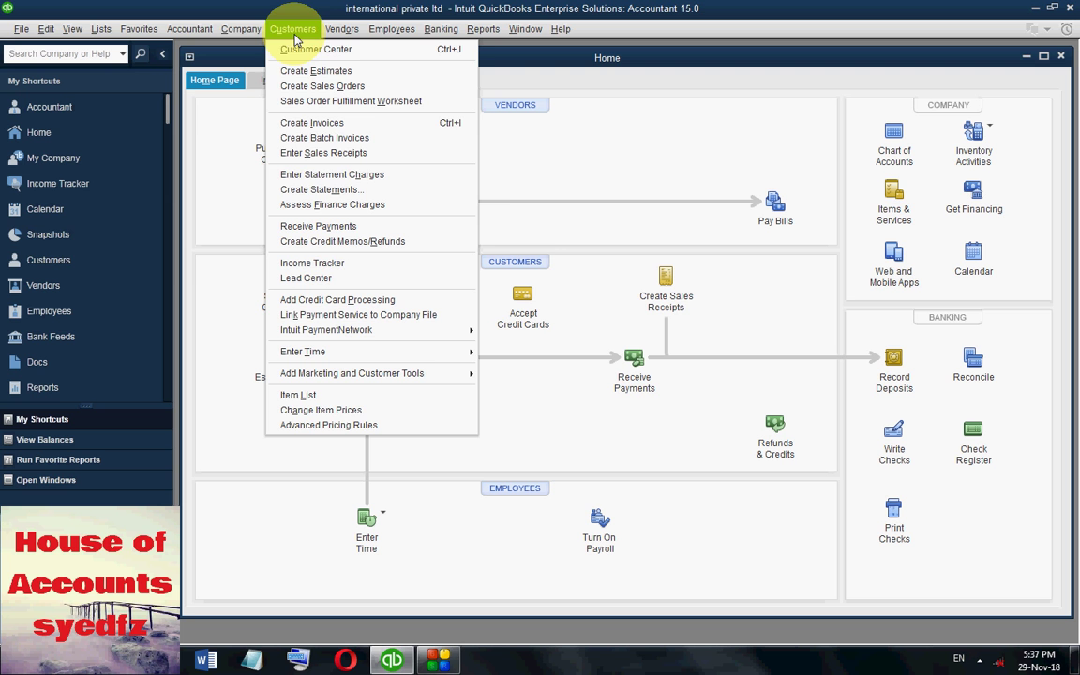
click(282, 122)
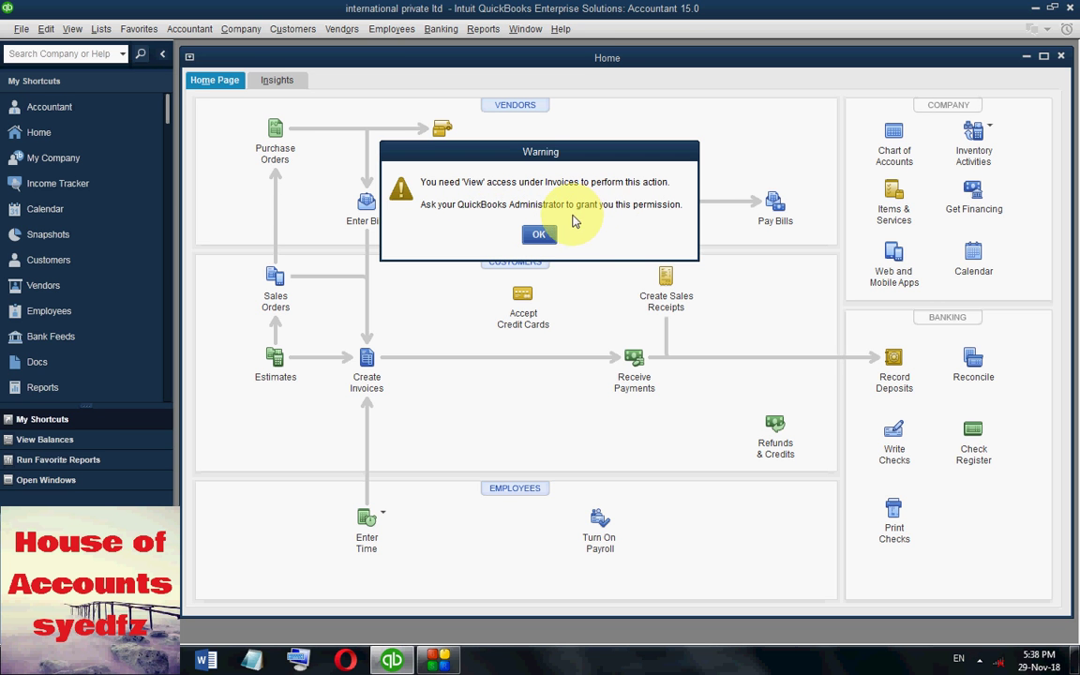
click(539, 235)
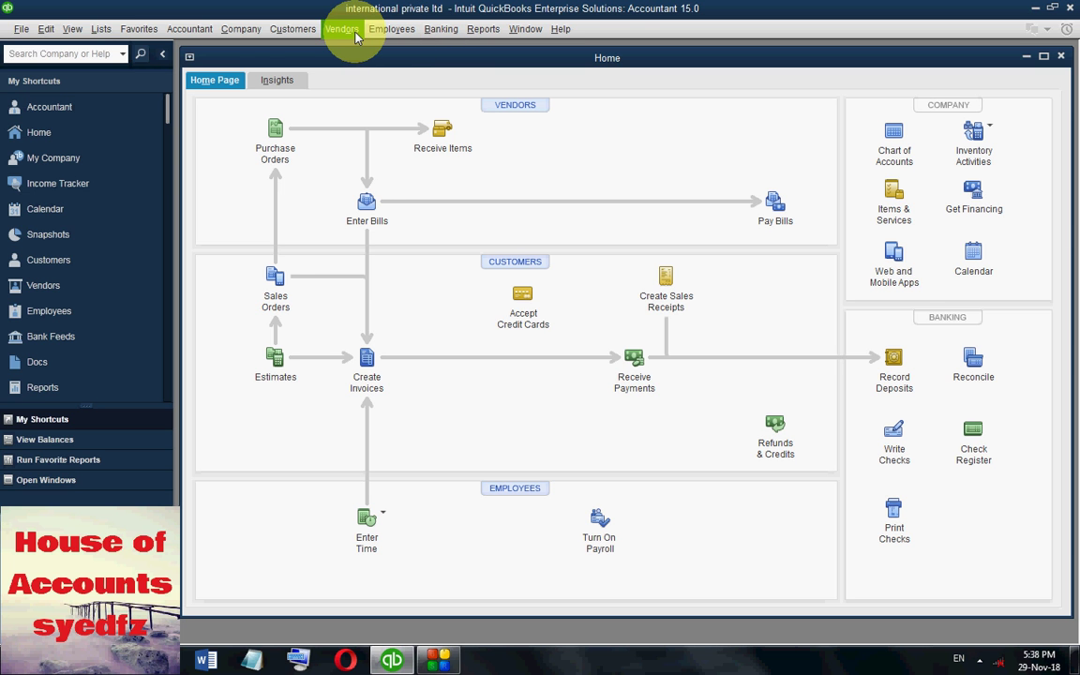
click(306, 33)
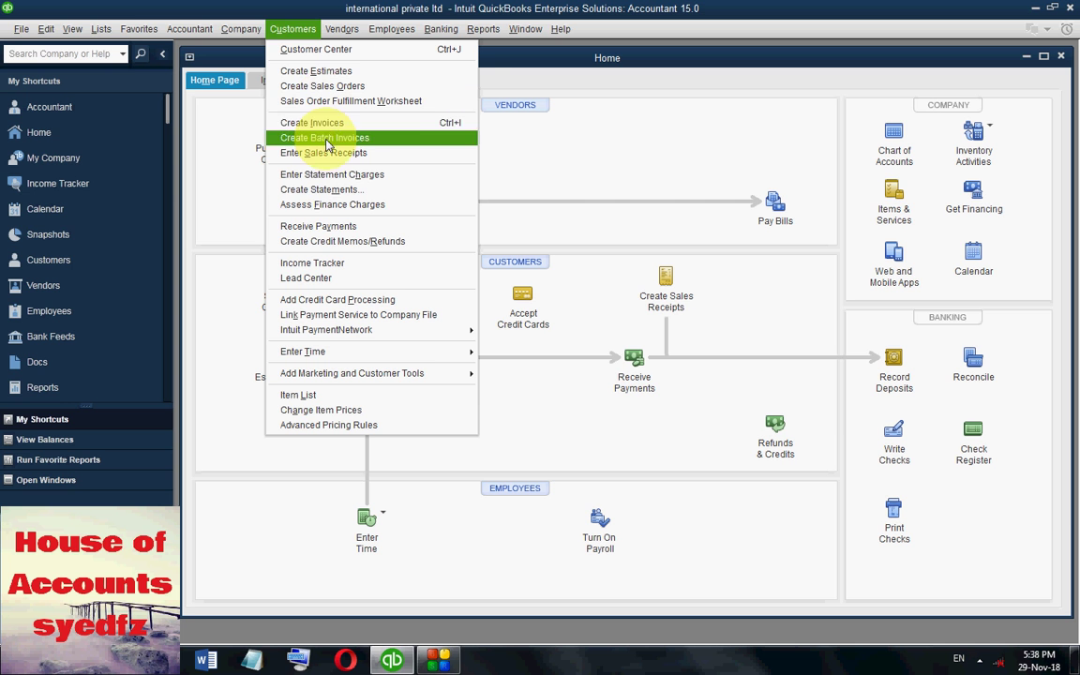
Try Customers > Receive Payments and dismiss the 'View access' permission warning.
click(340, 230)
click(537, 238)
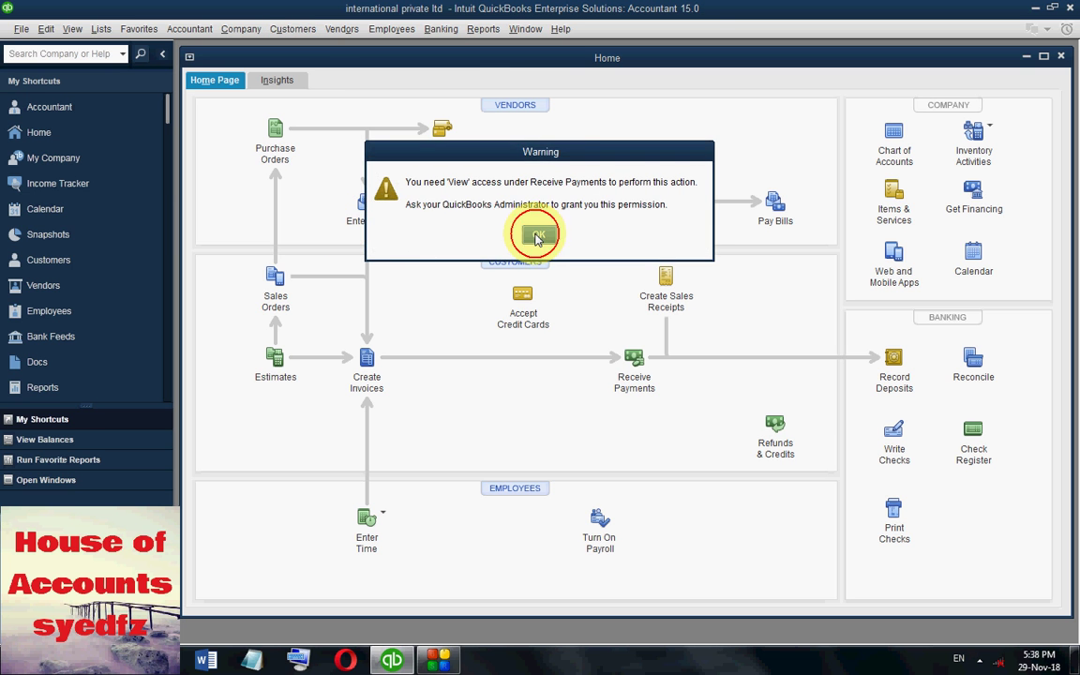
click(348, 30)
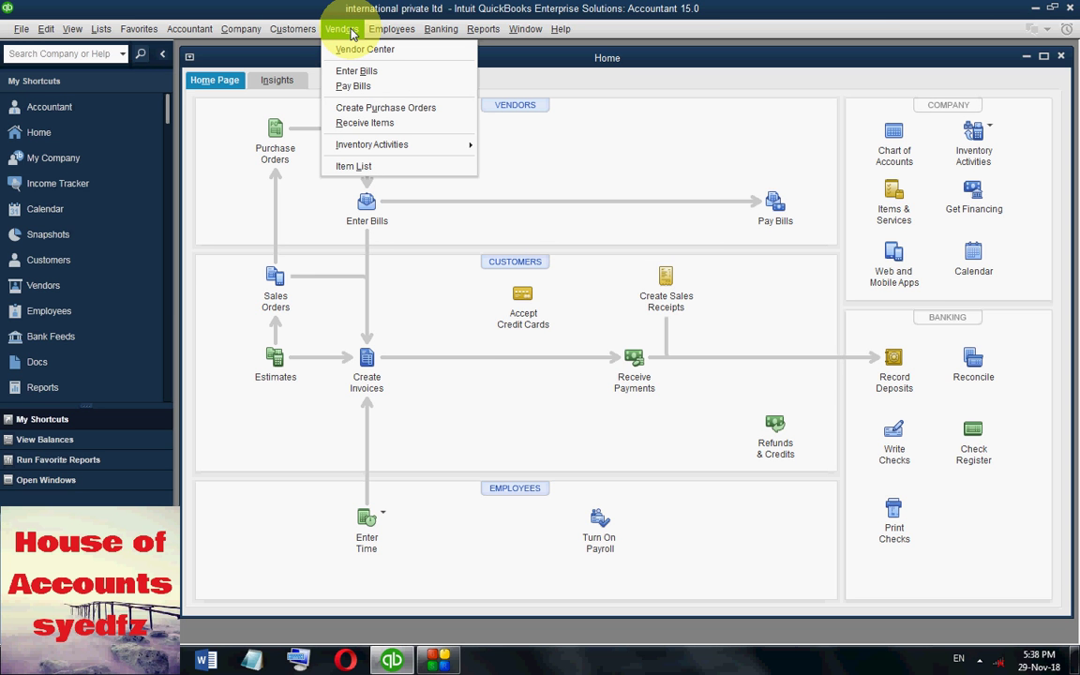
Browse the Customers, Company, Employees, Banking and Reports menus, ending at Reports > Vendors & Payables.
mouse_move(312, 34)
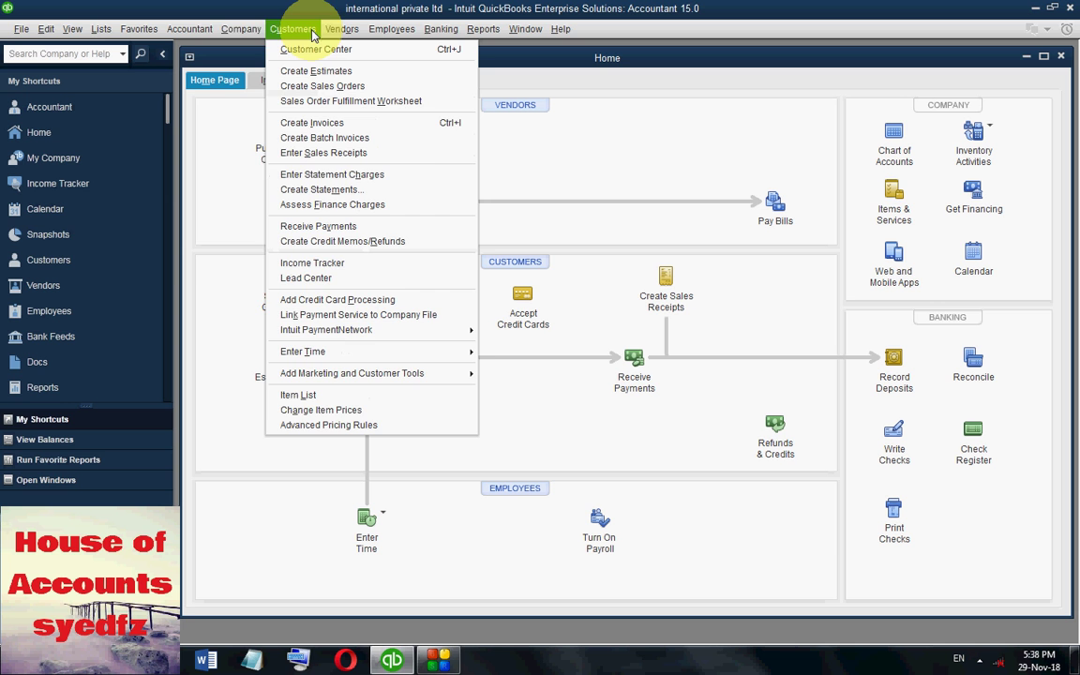
mouse_move(255, 34)
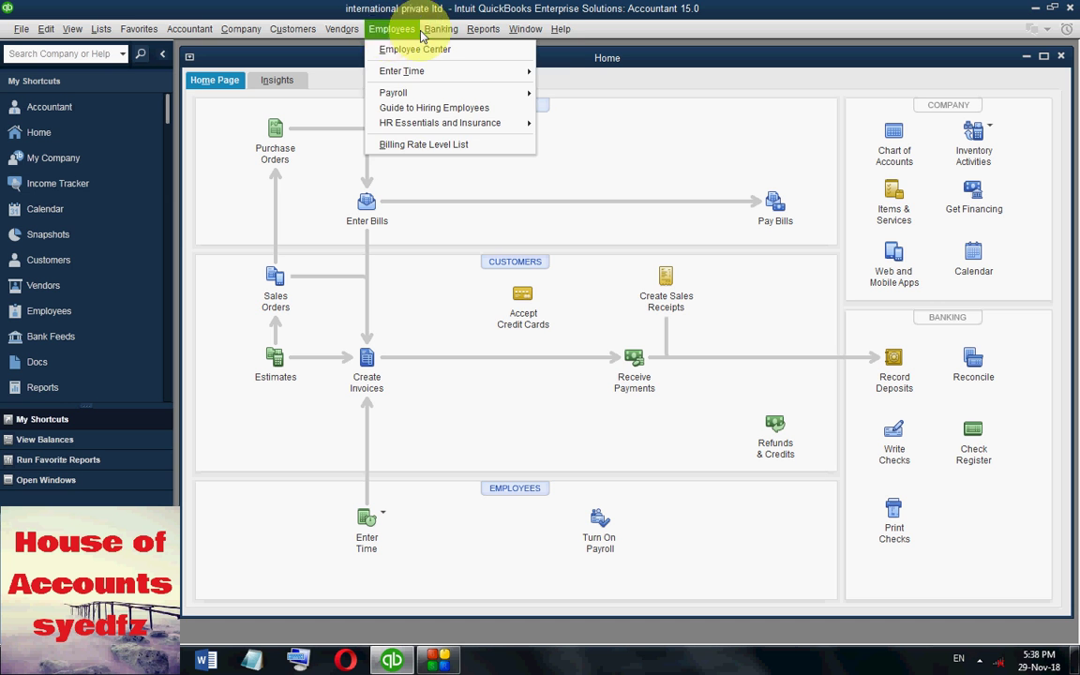
mouse_move(443, 35)
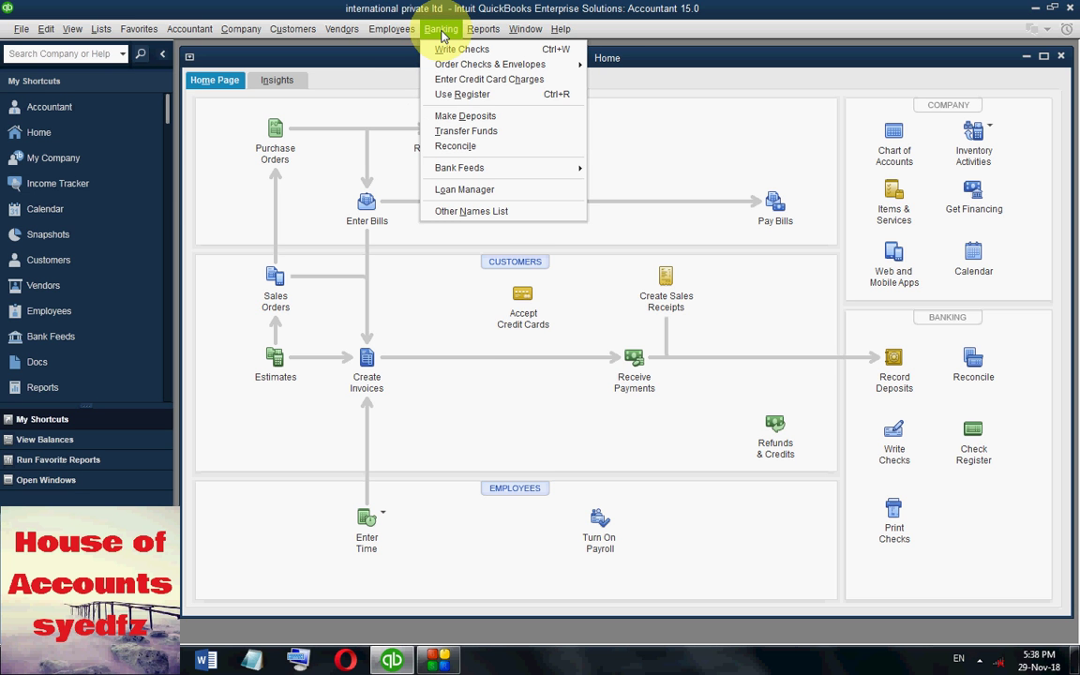
mouse_move(479, 34)
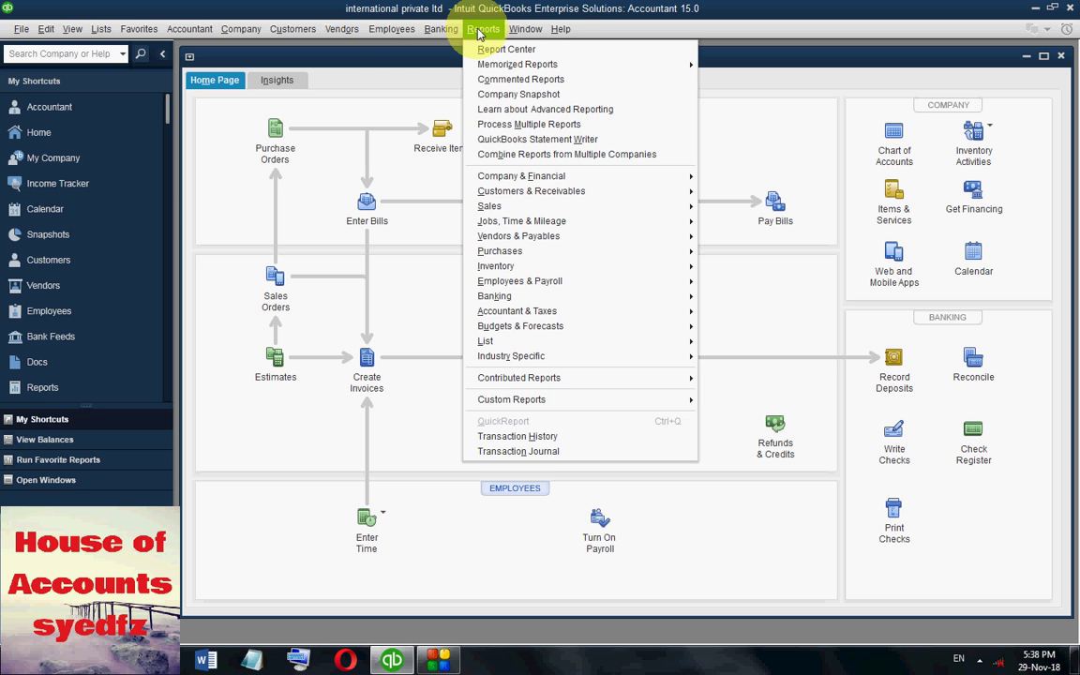
mouse_move(549, 254)
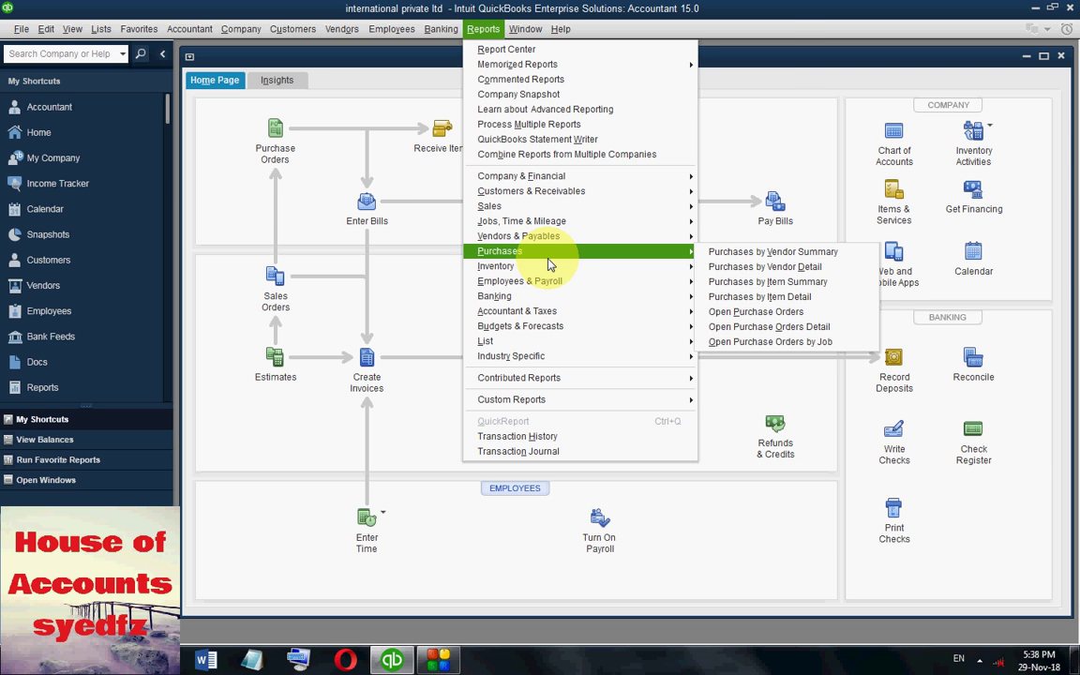
mouse_move(569, 237)
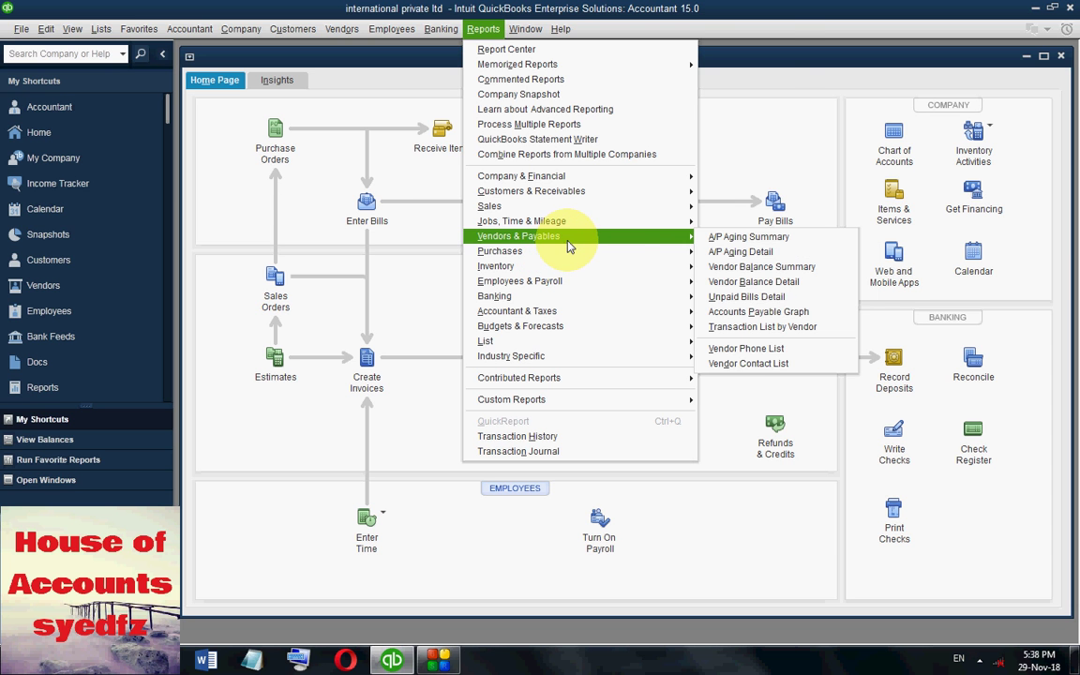
Open the A/P Aging Summary report, maximize it, then close it.
click(722, 238)
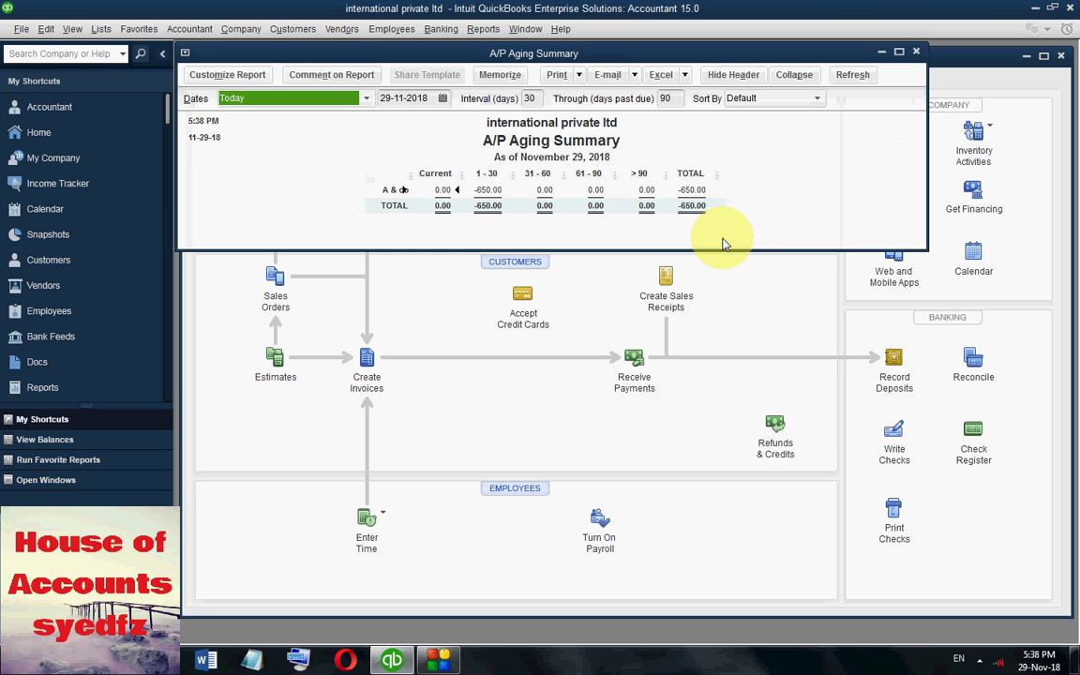
click(899, 54)
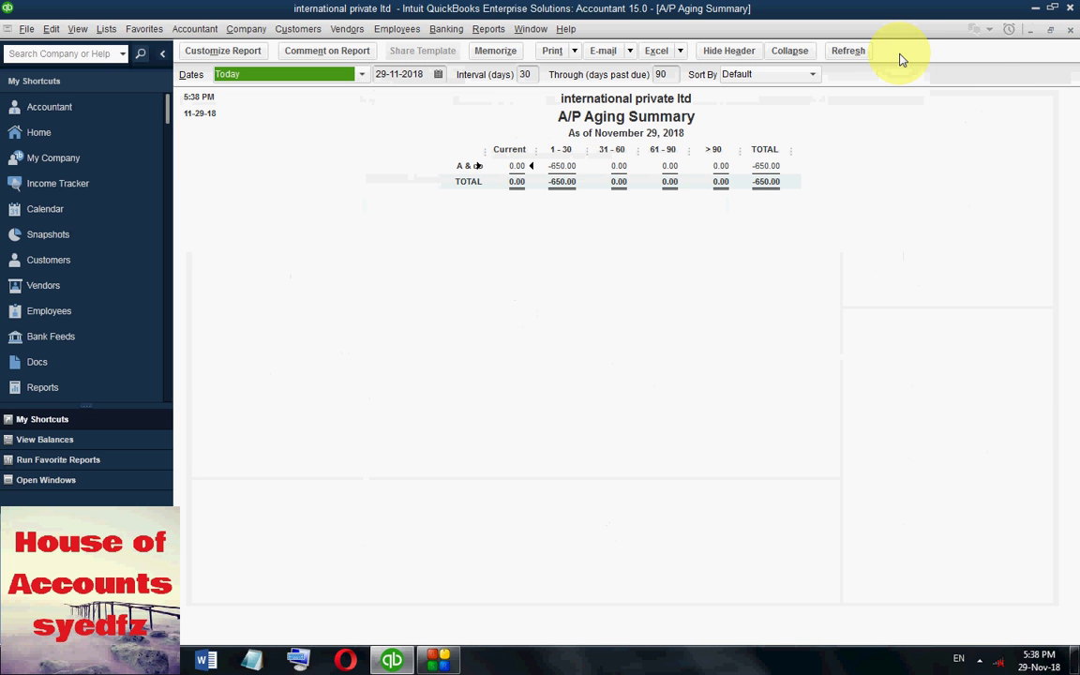
click(1072, 31)
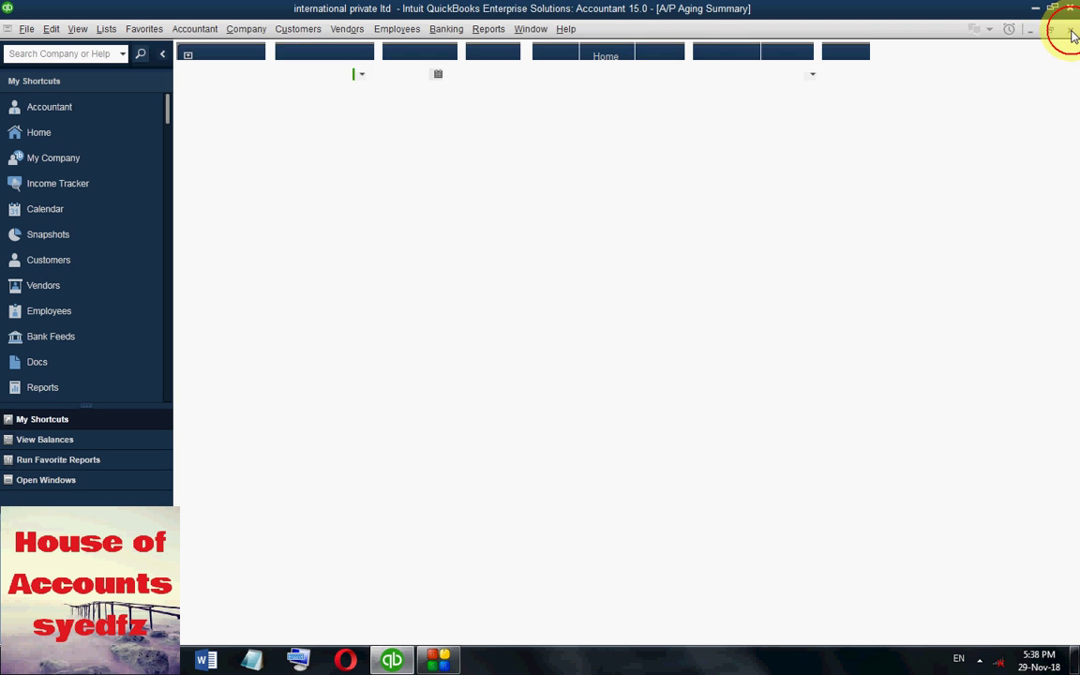
Open the Reports > Inventory > Inventory Valuation Summary report, then close it.
click(497, 32)
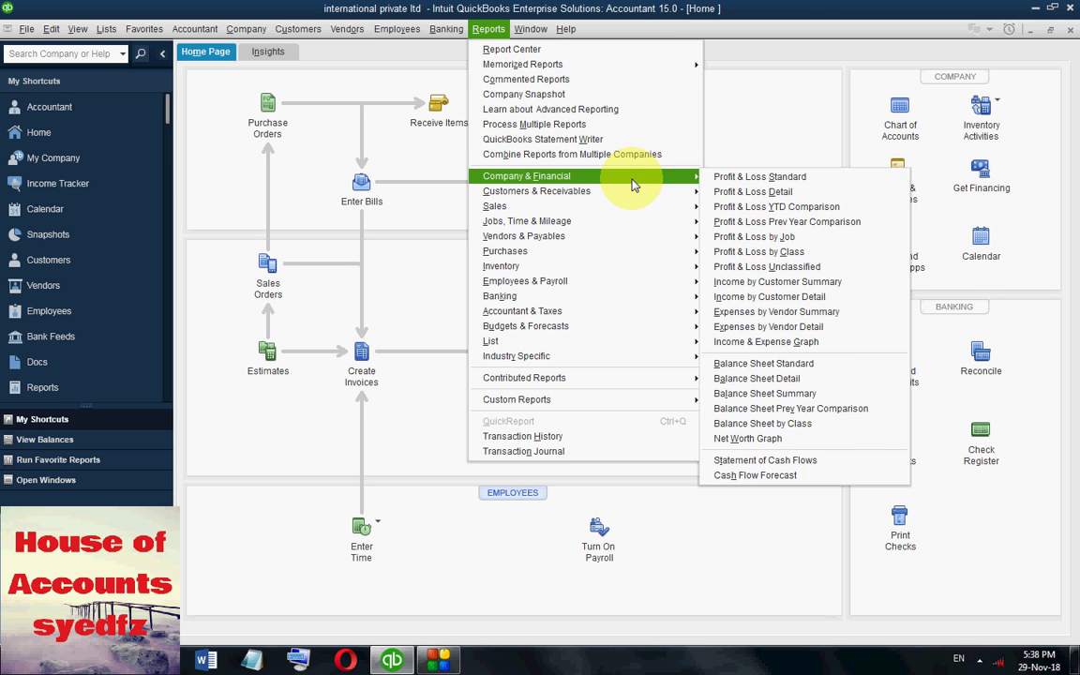
mouse_move(650, 270)
click(728, 270)
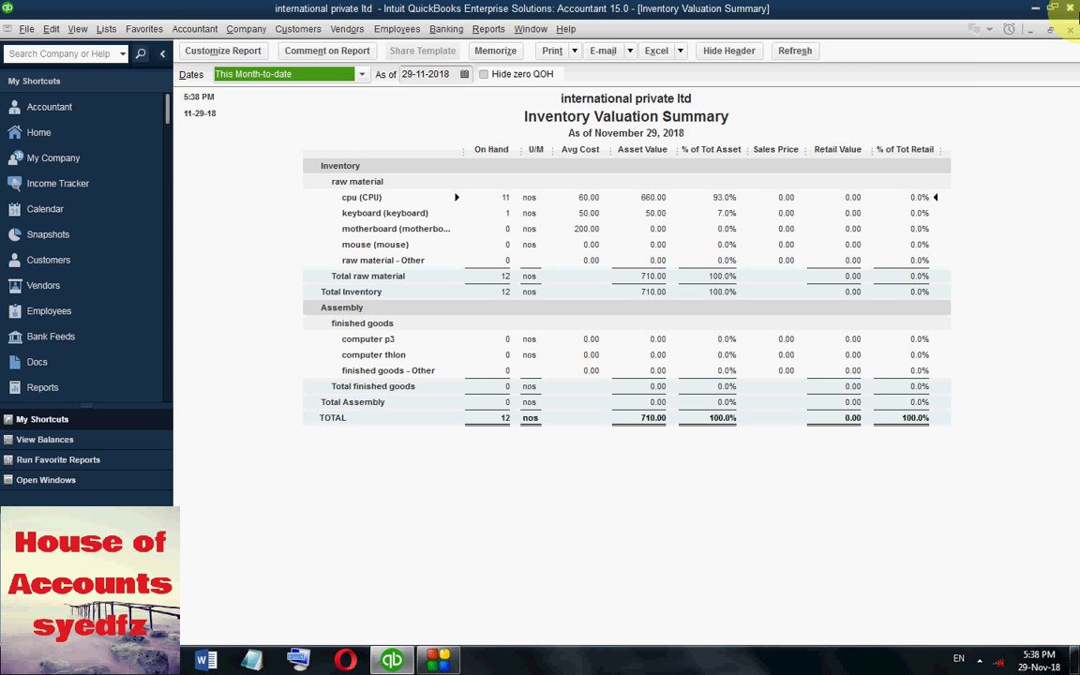
click(1074, 35)
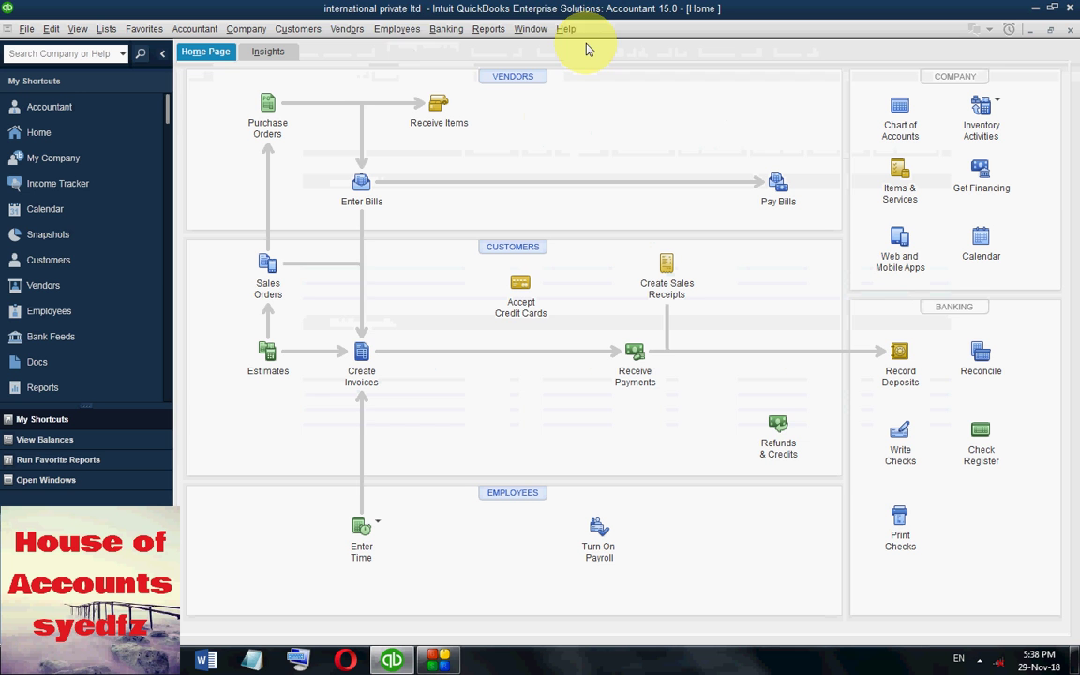
click(349, 31)
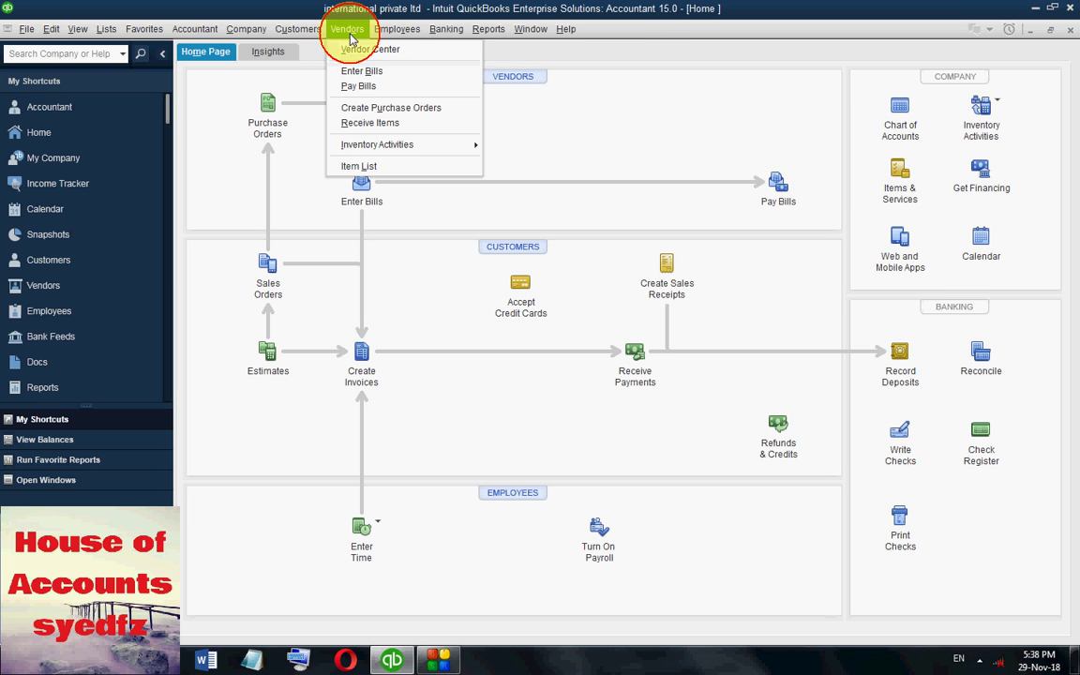
Open Vendors > Pay Bills to confirm access, then close the empty Pay Bills window.
click(352, 85)
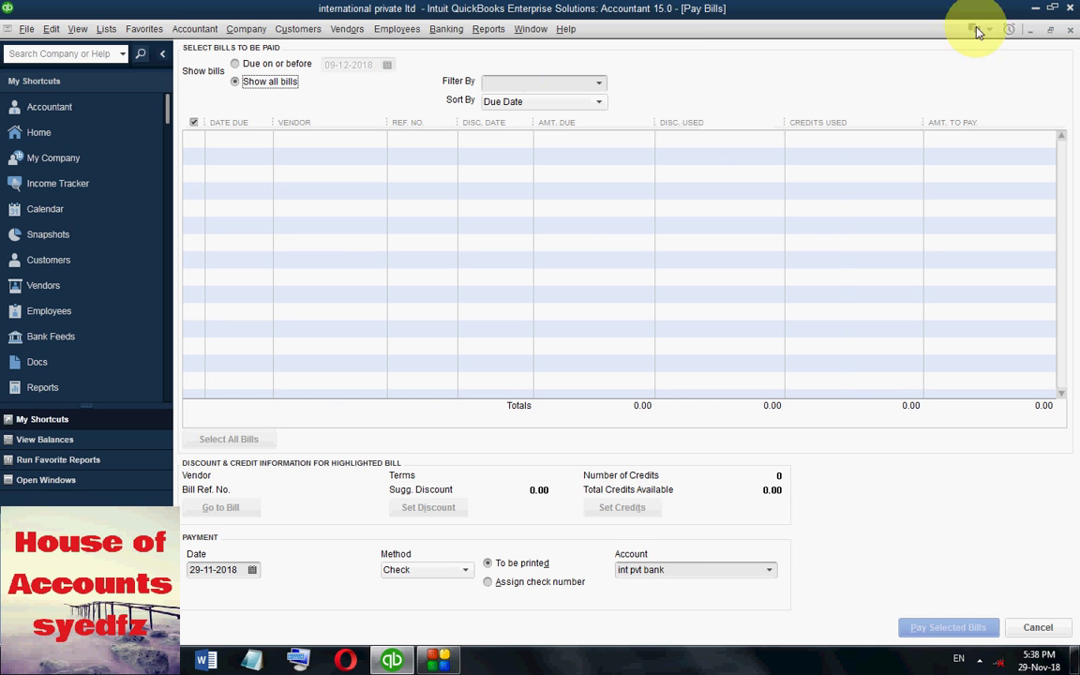
click(1072, 31)
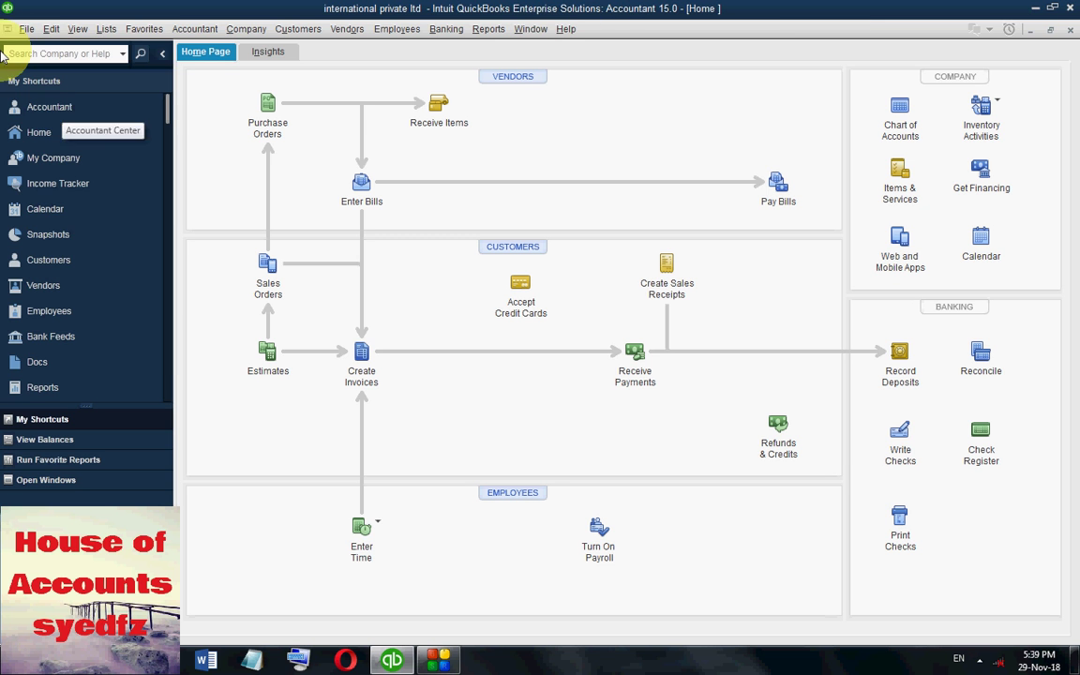
click(25, 31)
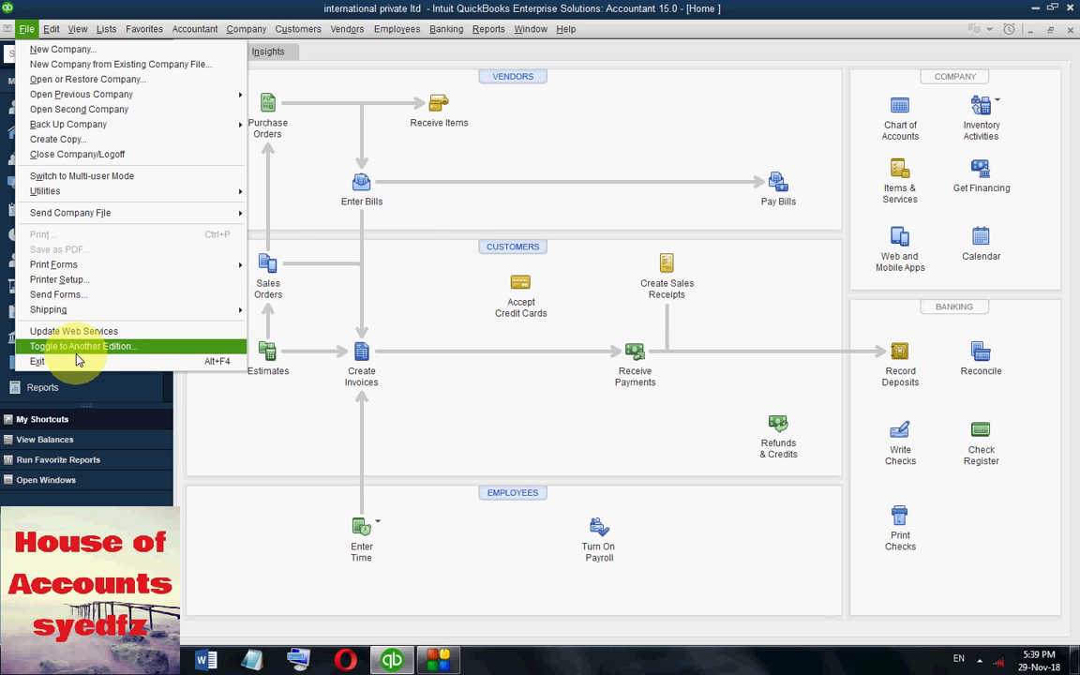
Choose Close Company/Logoff, then reopen international private ltd from the No Company Open list.
click(104, 158)
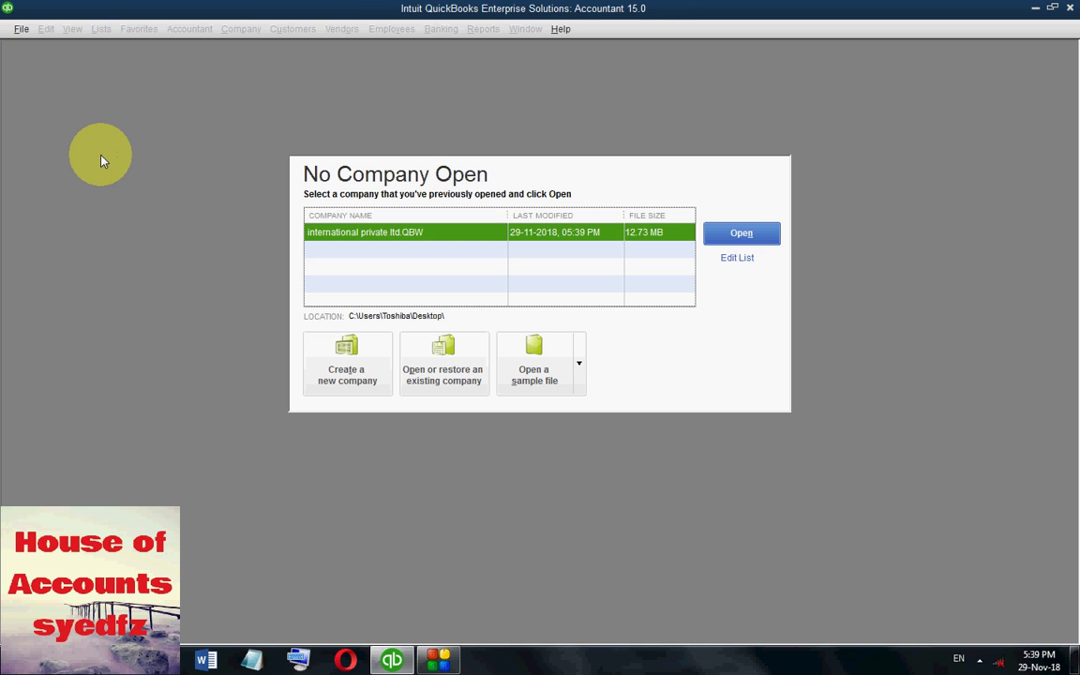
click(736, 235)
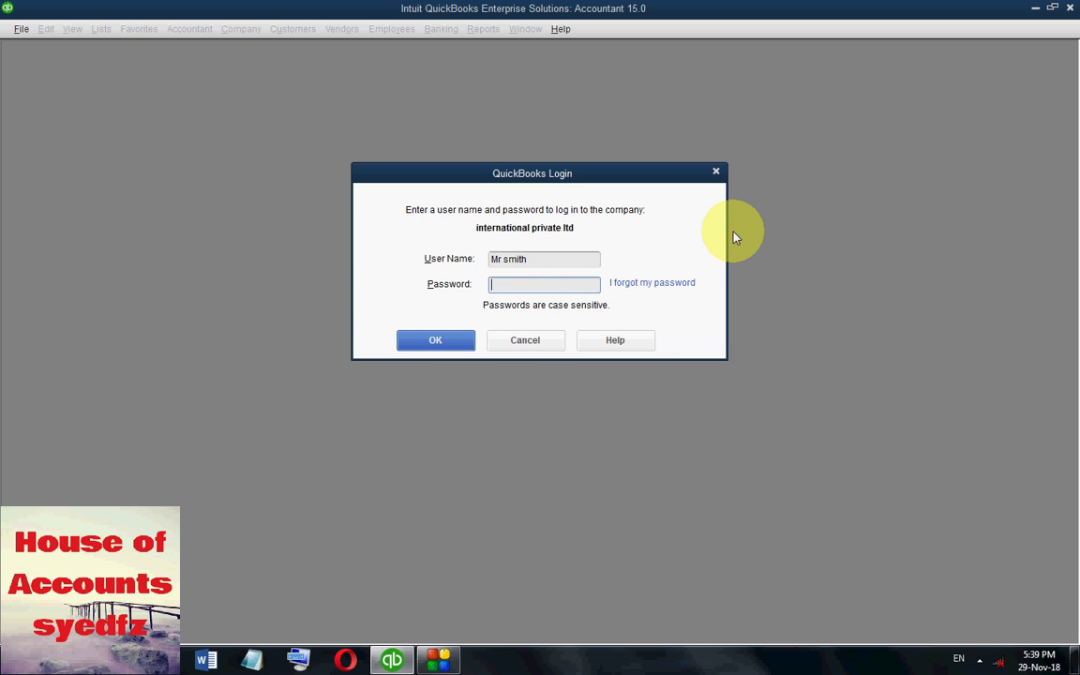
Replace the login user name with Admin and sign in to international private ltd.
click(552, 258)
key(BackSpace)
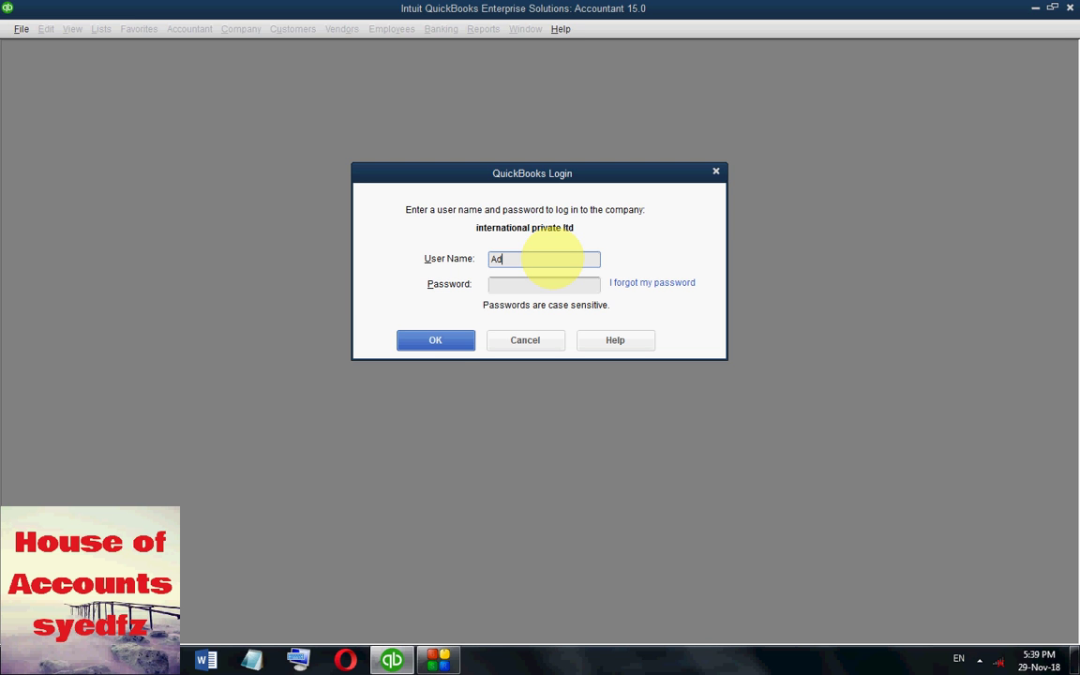
click(453, 335)
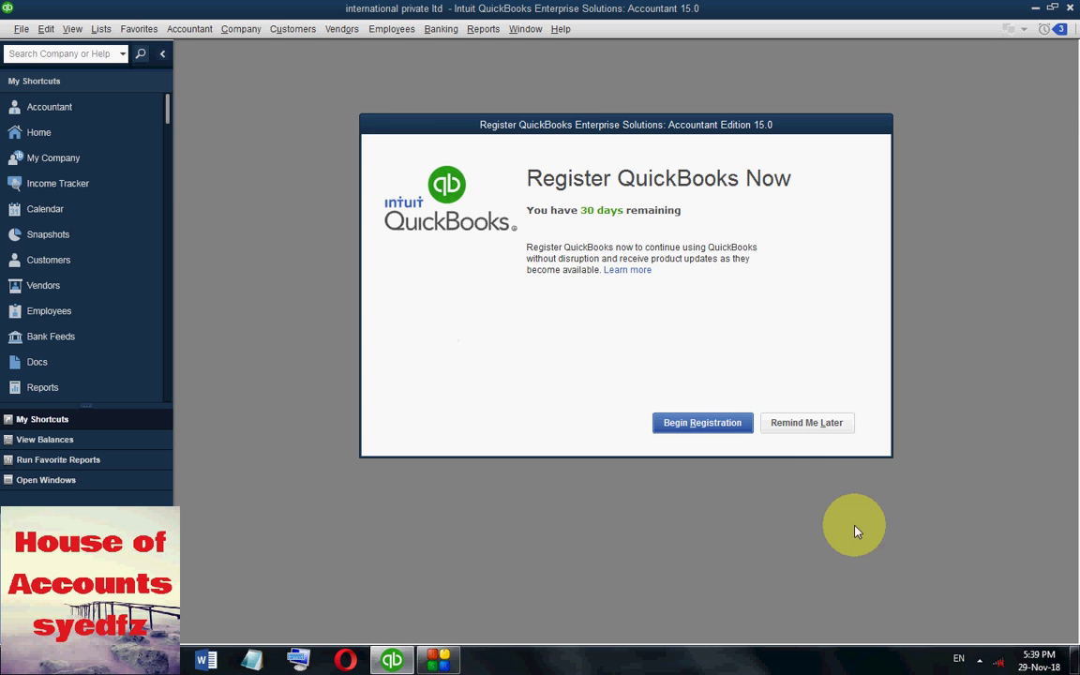
Postpone registration, collapse the icon bar, close Accountant Center and maximize the Home page.
click(795, 423)
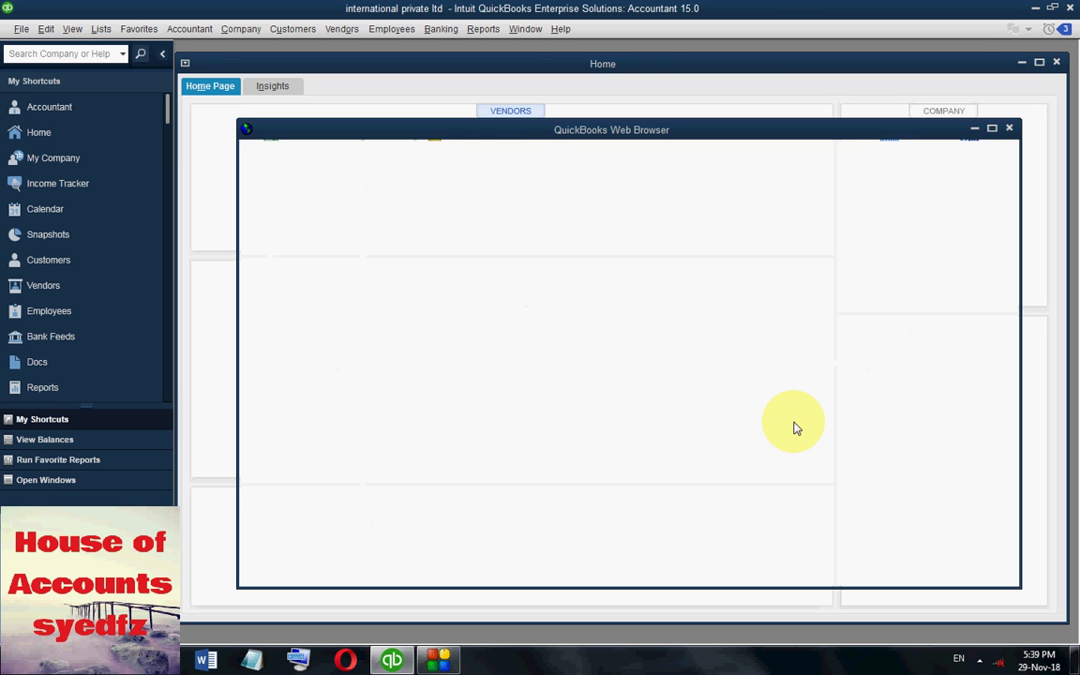
click(164, 56)
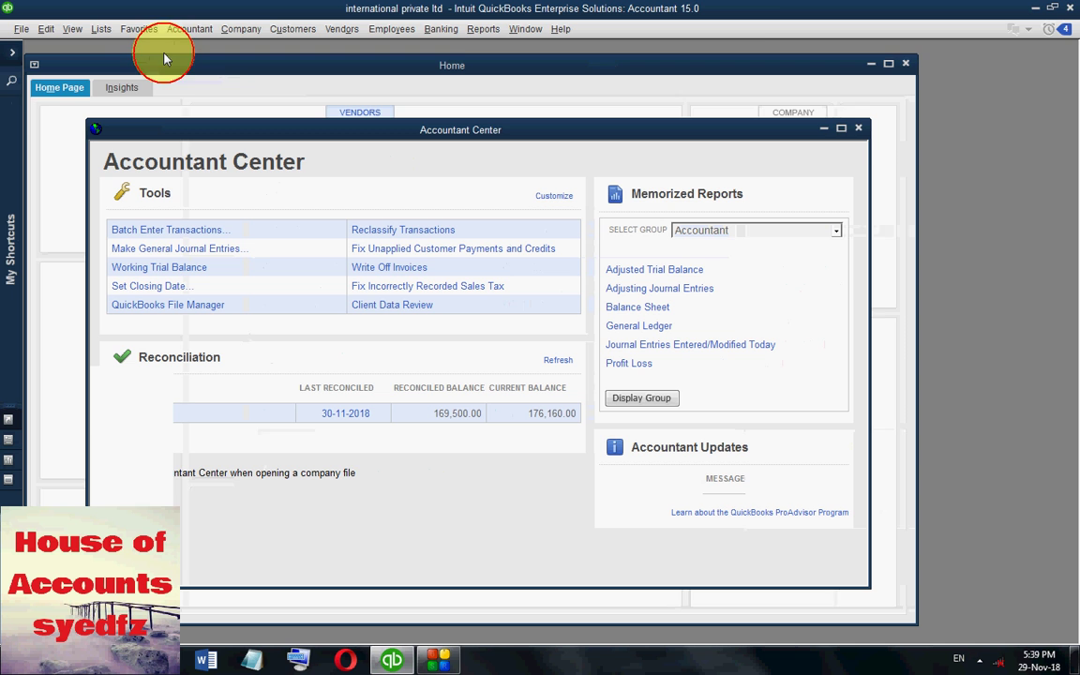
click(857, 128)
click(888, 64)
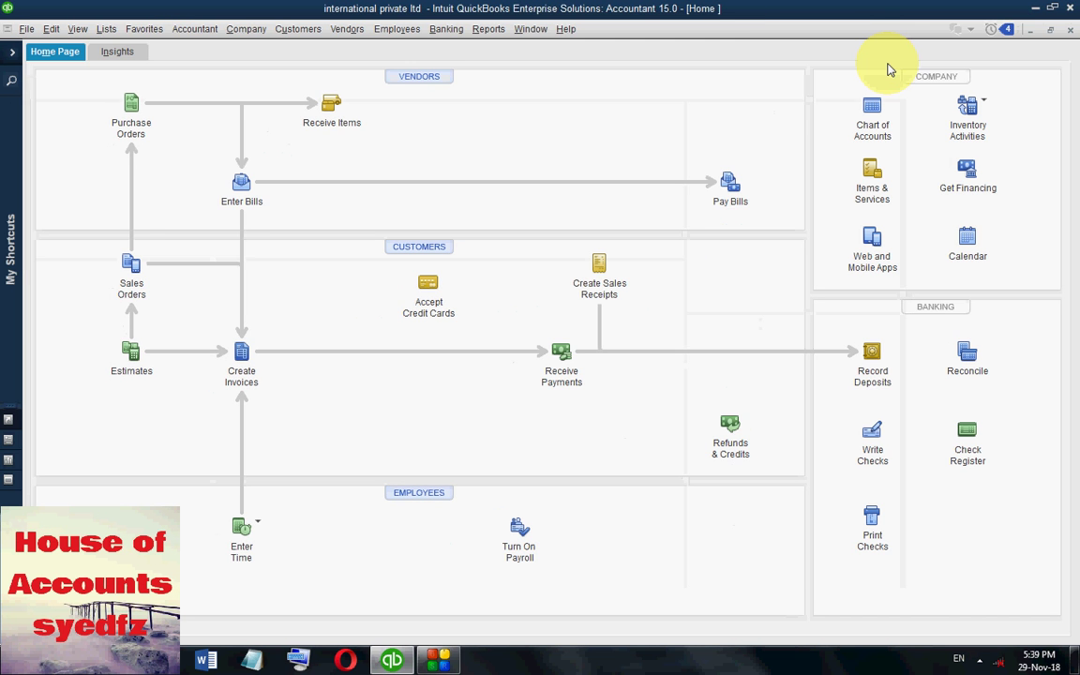